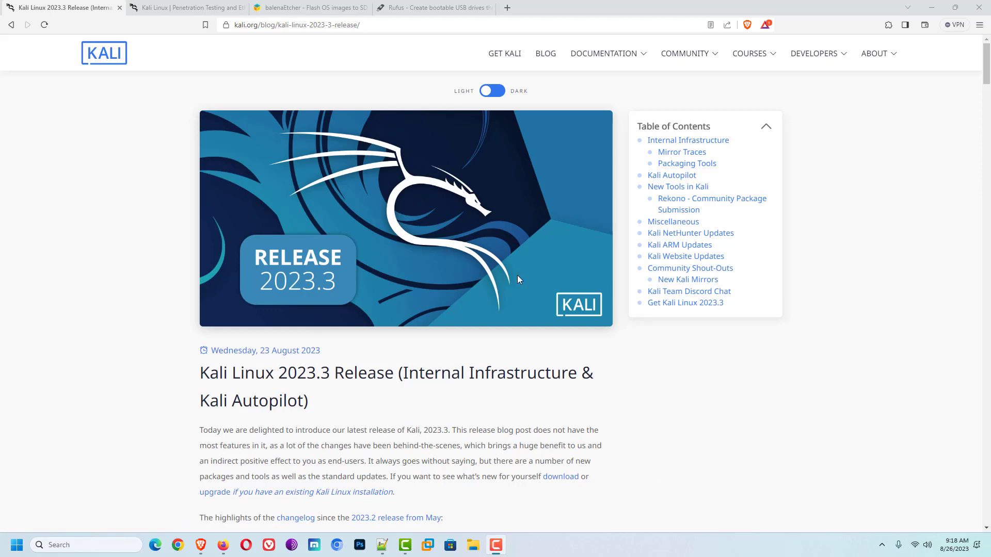
# - Scroll down through the Kali Linux 2023.3 release blog post
pyautogui.scroll(-6, 517, 274)
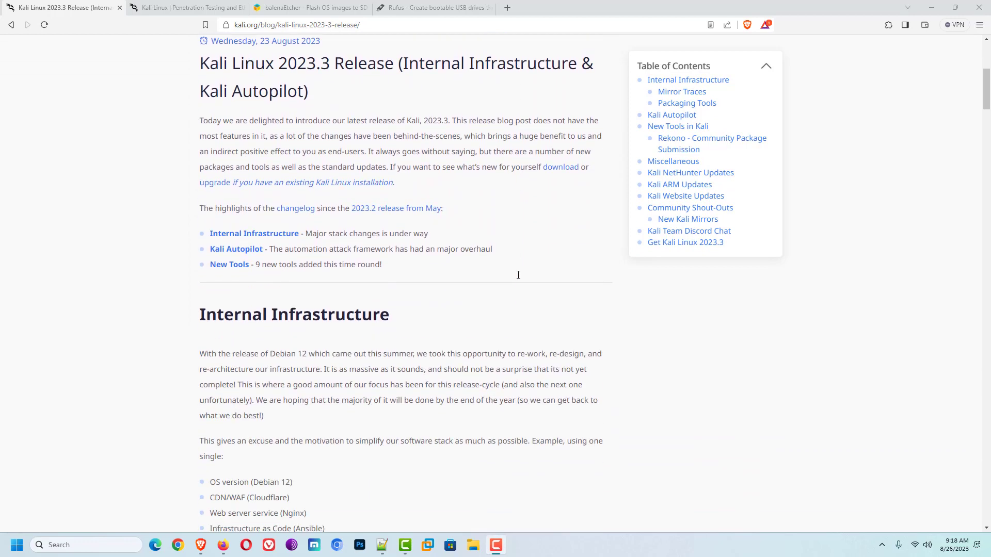
pyautogui.scroll(-6, 518, 275)
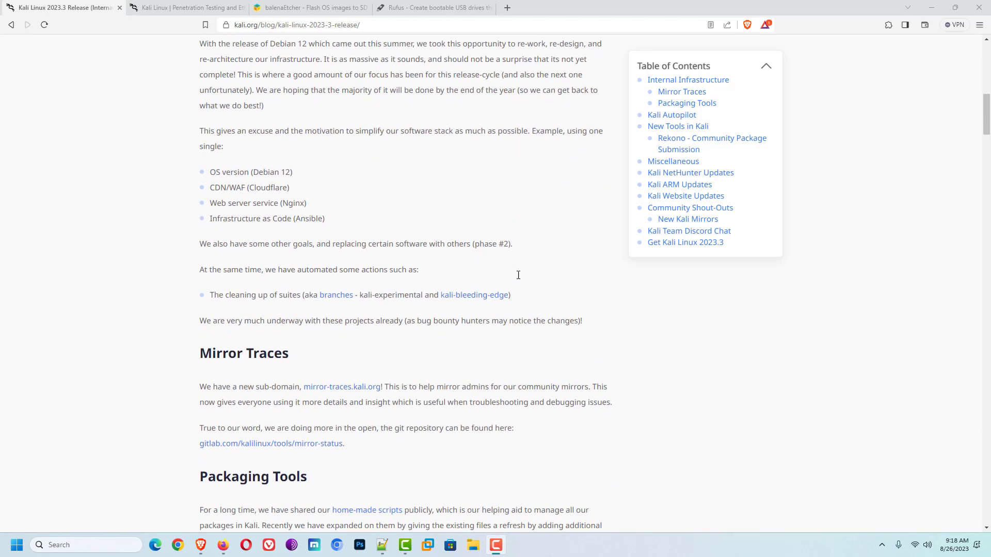
pyautogui.scroll(-14, 519, 275)
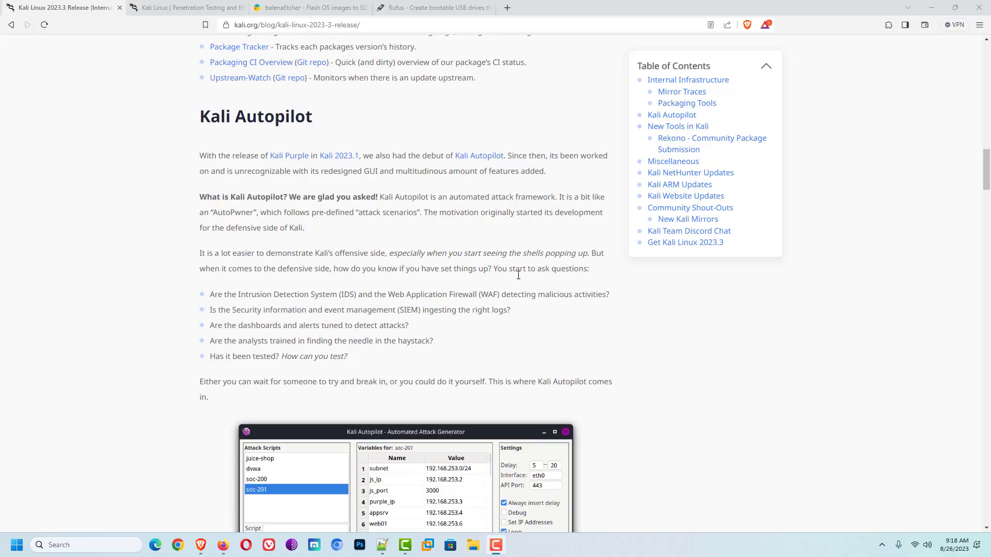
pyautogui.scroll(-5, 518, 275)
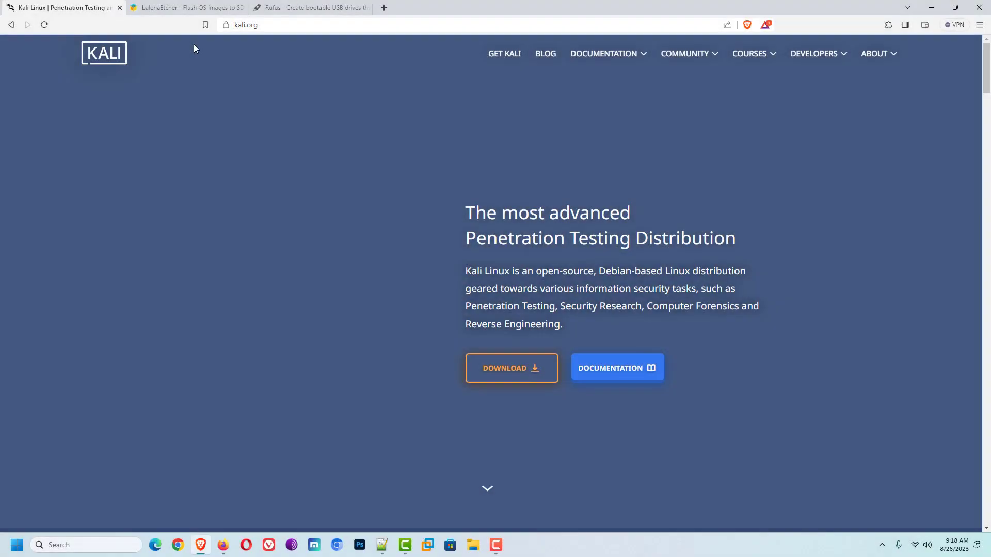
# - Open Kali's Get Kali download page and jump to the Installer Images section
pyautogui.click(521, 380)
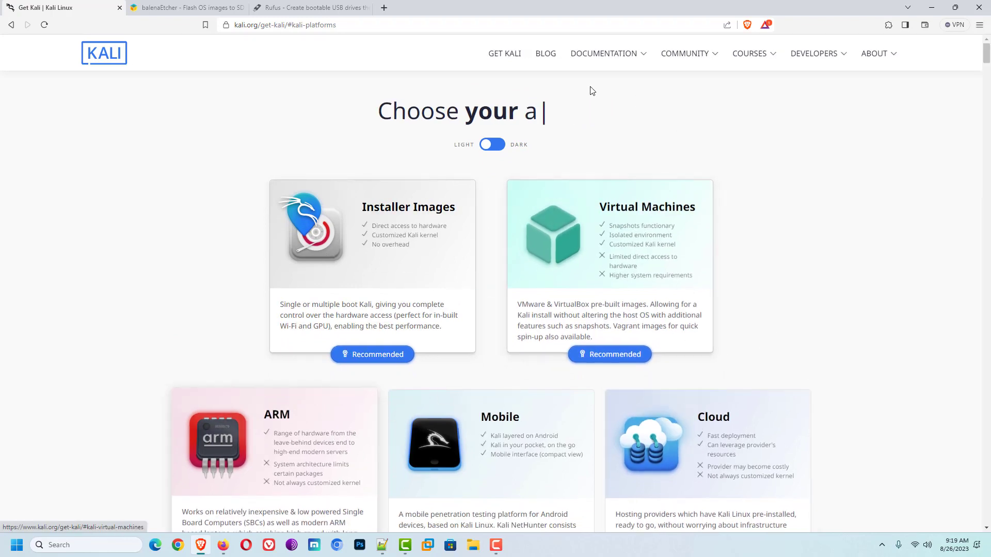
pyautogui.click(377, 261)
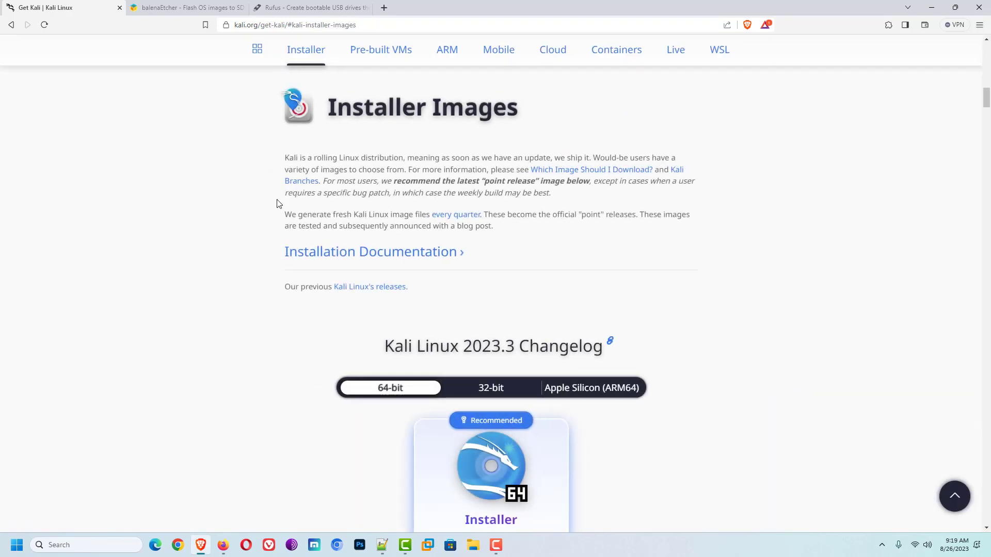
pyautogui.scroll(-7, 479, 277)
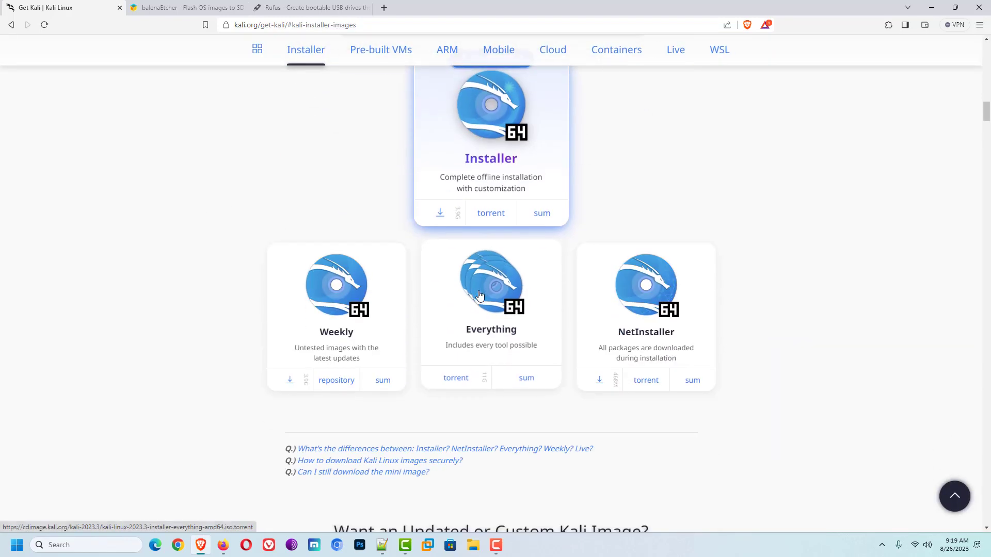
pyautogui.scroll(3, 562, 343)
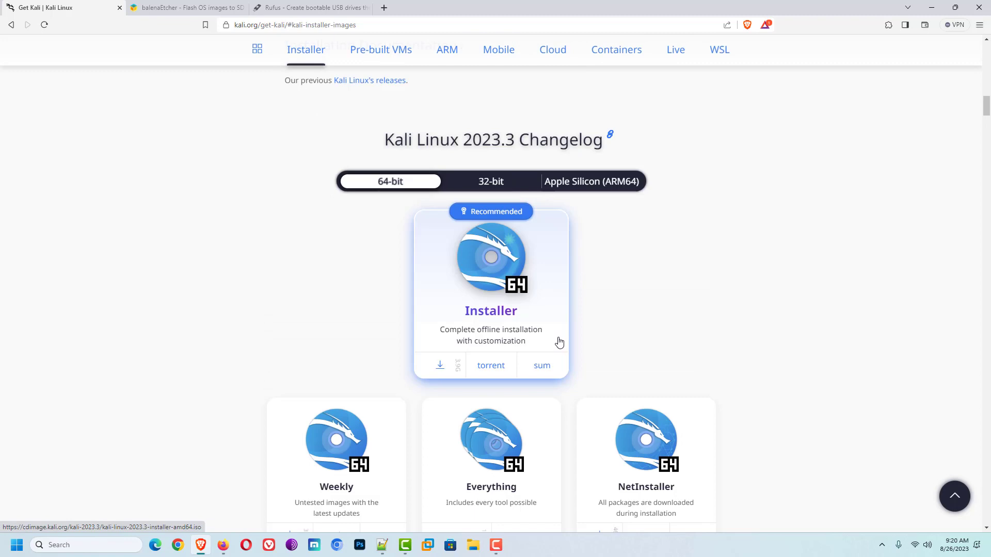
# - Browse the 32-bit and Apple Silicon (ARM64) image tabs, then return to 64-bit
pyautogui.click(504, 188)
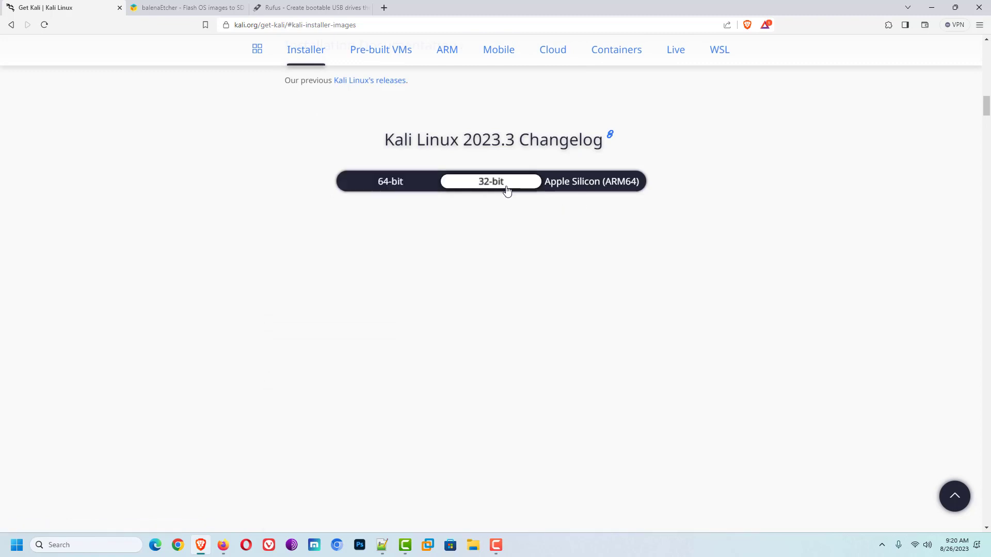
pyautogui.click(603, 186)
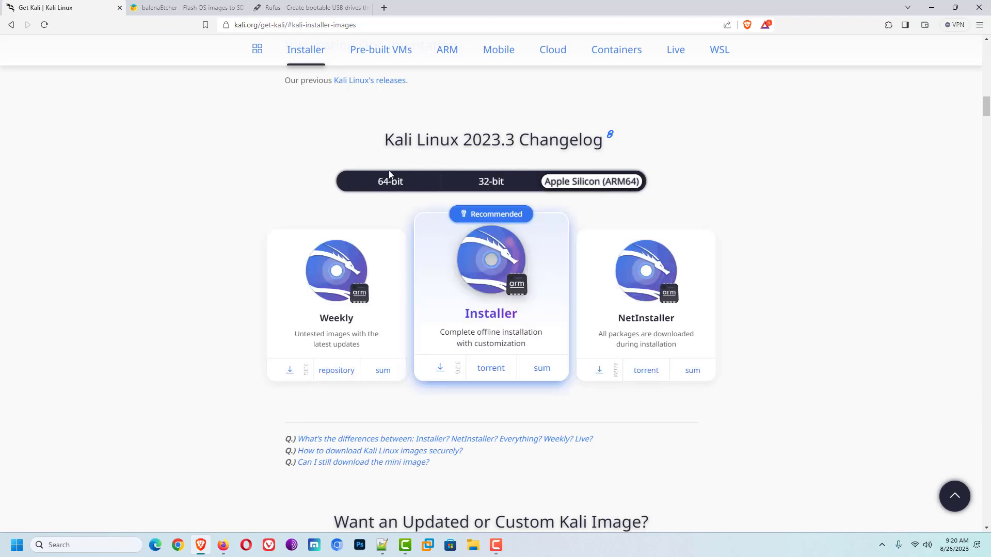
pyautogui.click(389, 185)
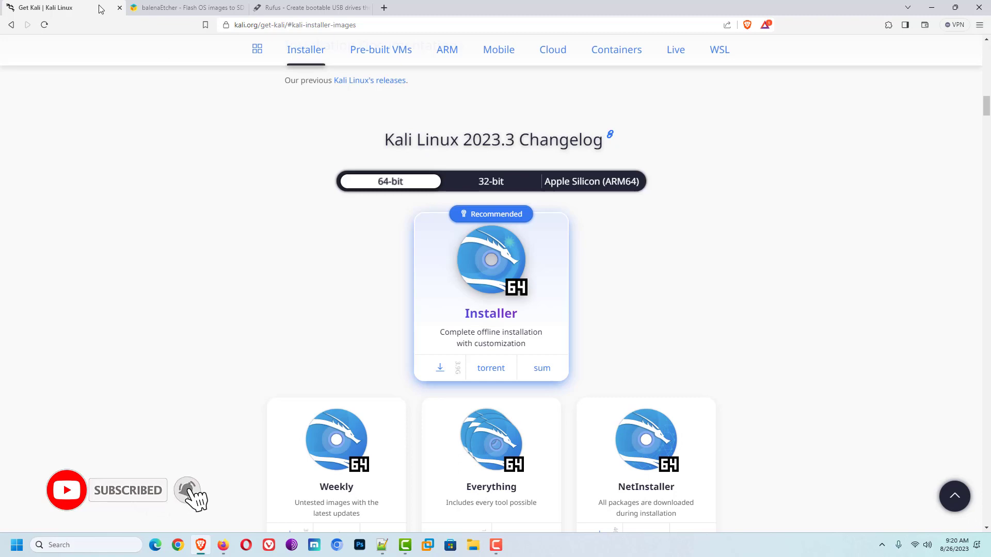
# - Review the balenaEtcher and Rufus download tables, then close Brave
pyautogui.click(148, 8)
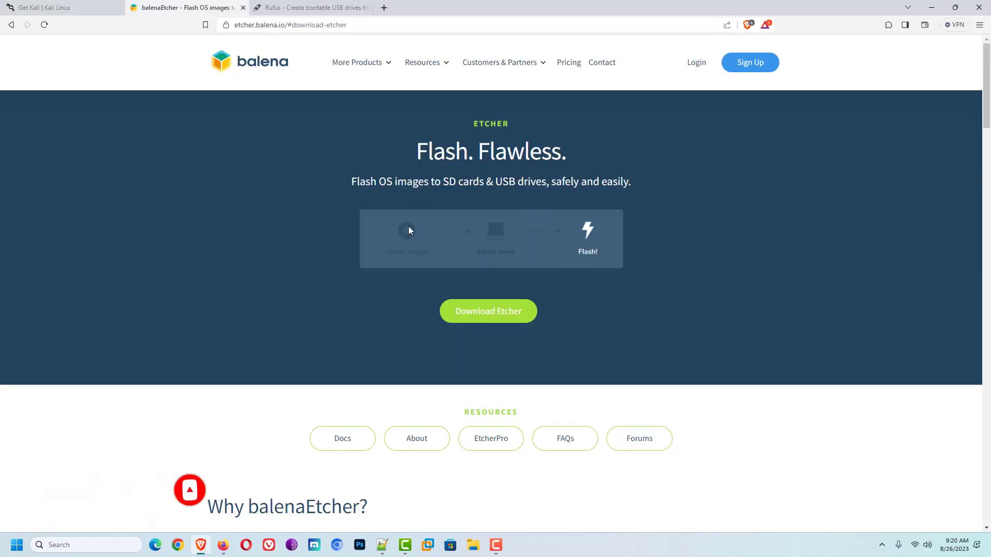
pyautogui.click(473, 313)
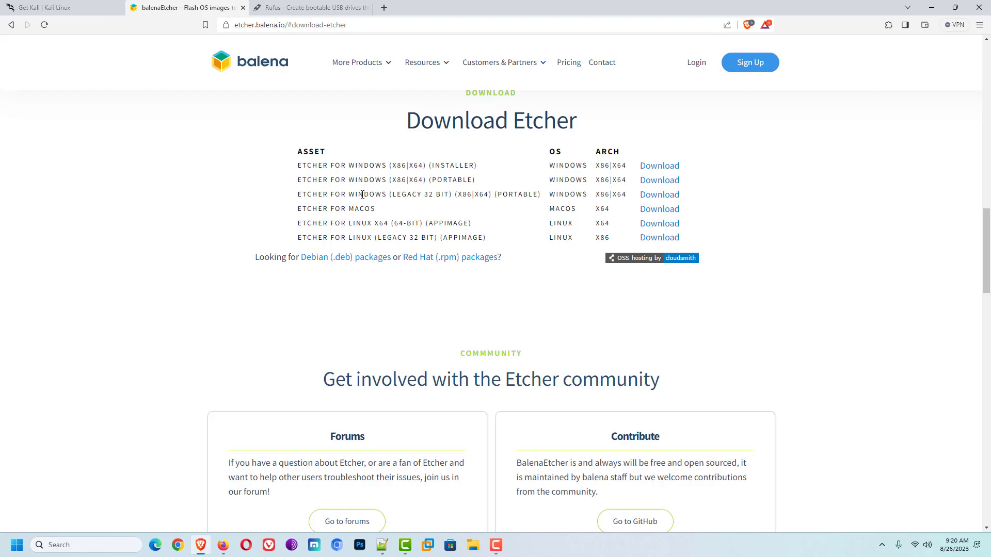
pyautogui.click(321, 5)
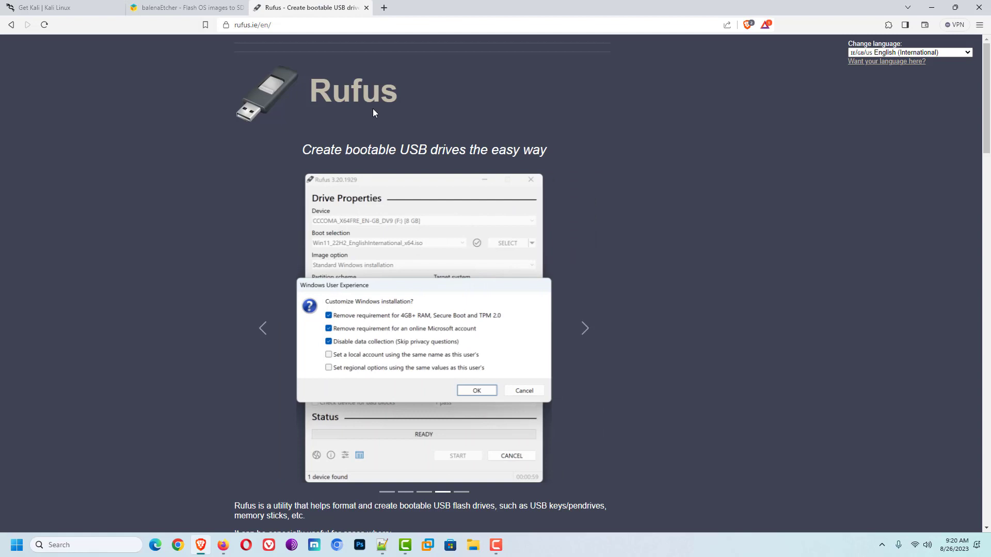
pyautogui.scroll(-7, 408, 236)
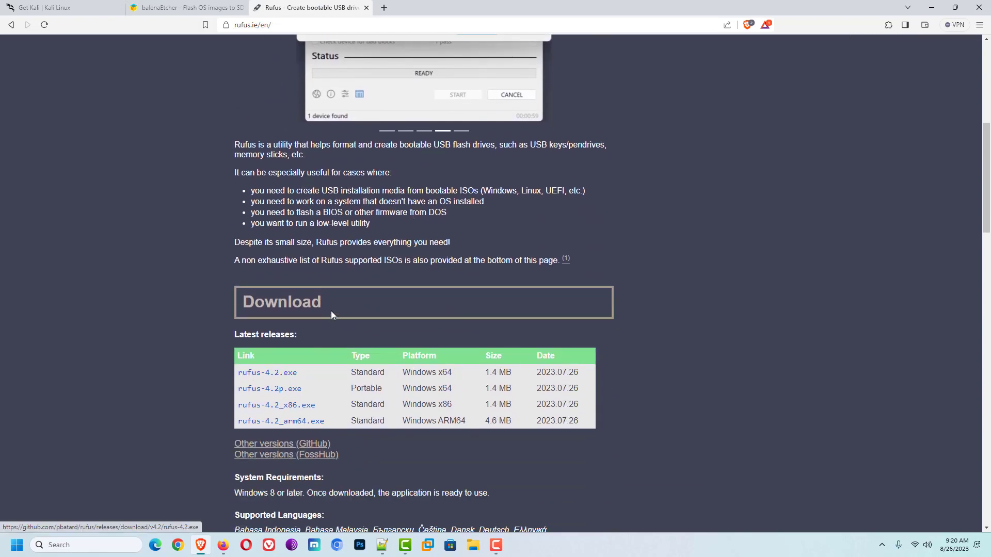
pyautogui.click(981, 7)
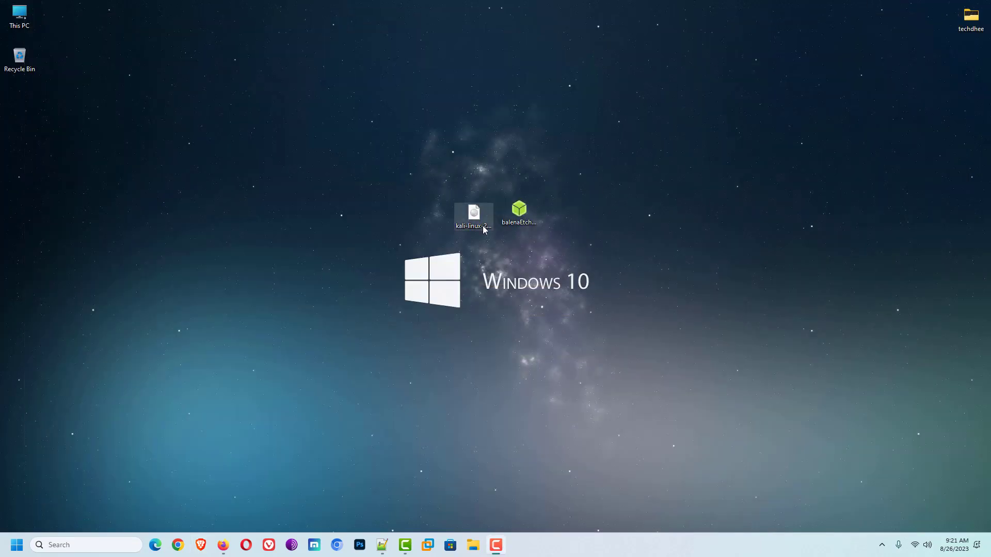
# - Run balenaEtcher-Setup-1.18.11 from the desktop and accept the licence to install it
pyautogui.click(519, 213)
pyautogui.doubleClick(519, 212)
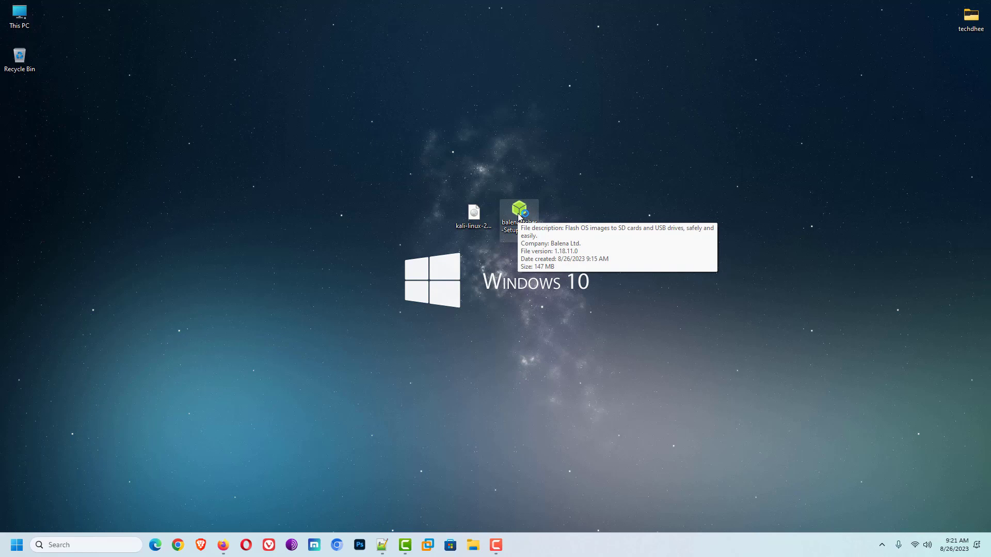
pyautogui.click(679, 430)
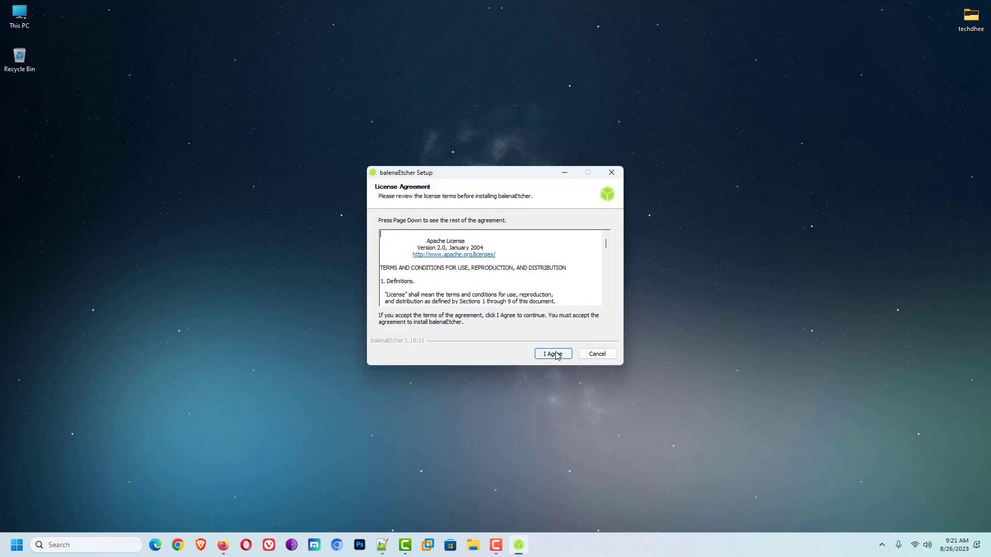
pyautogui.click(553, 354)
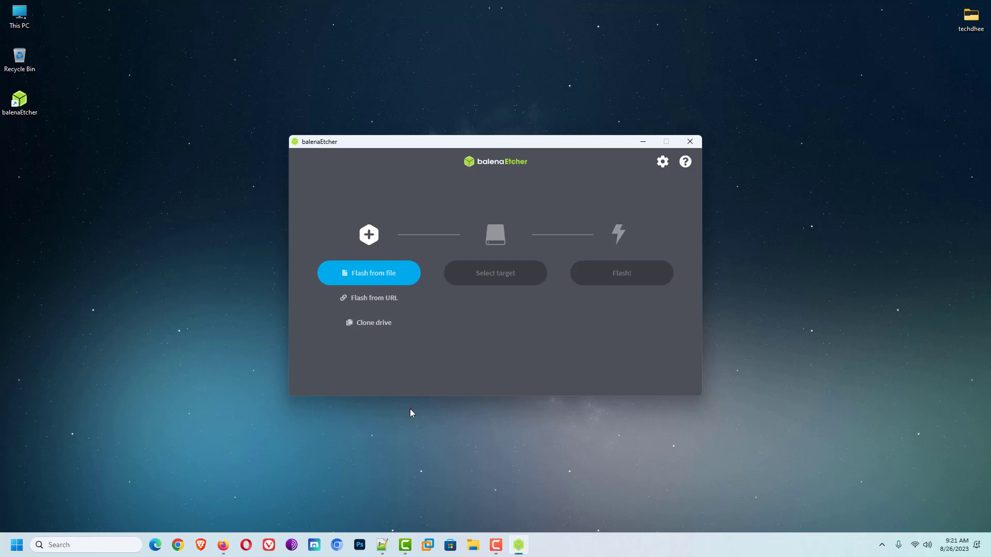
# - Load kali-linux-2023.3-installer-amd64.iso from the Desktop as the image to flash
pyautogui.click(372, 278)
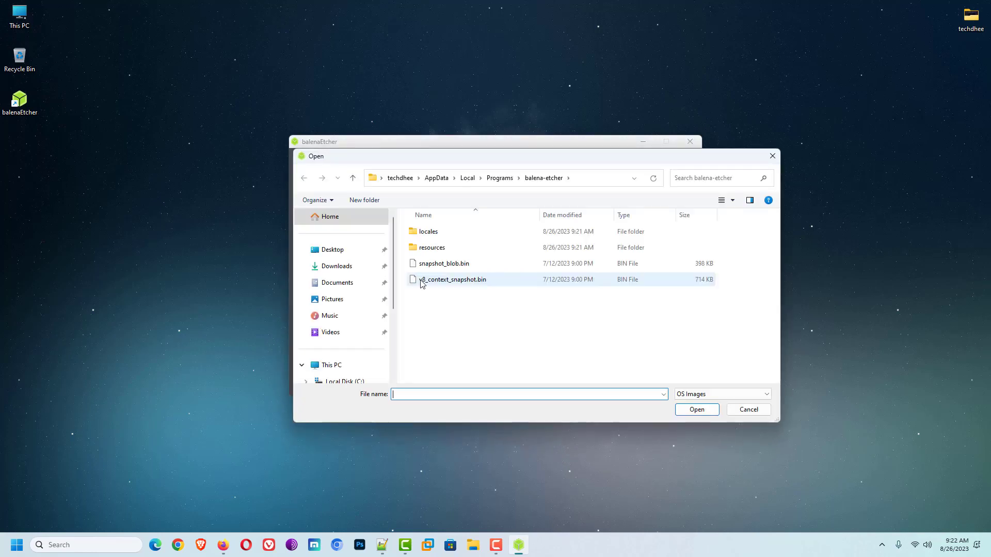
pyautogui.click(327, 255)
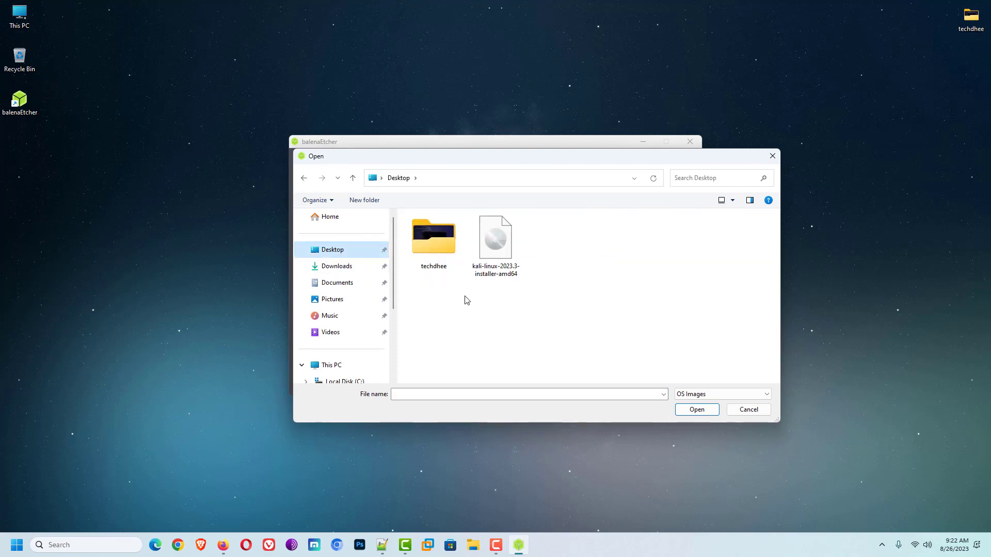
pyautogui.click(508, 251)
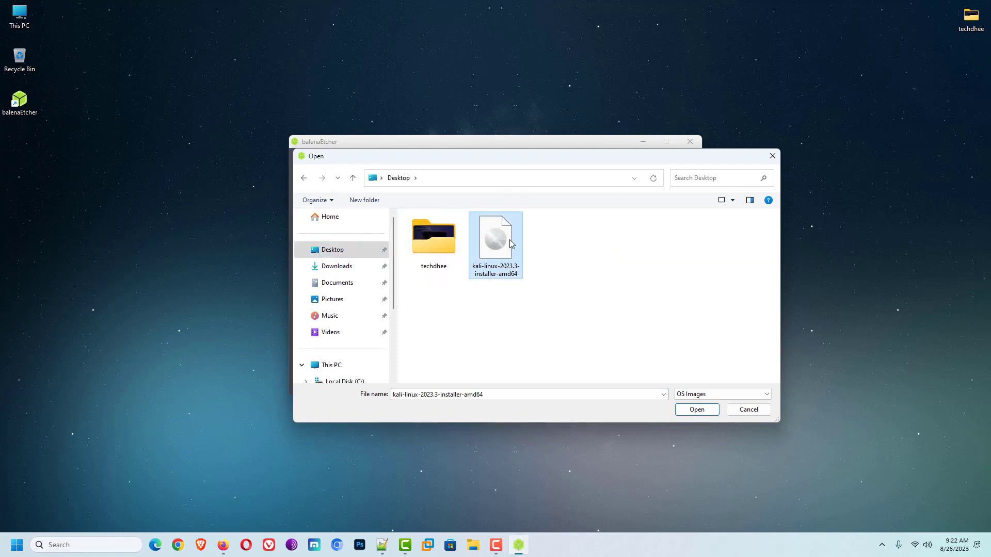
pyautogui.click(696, 411)
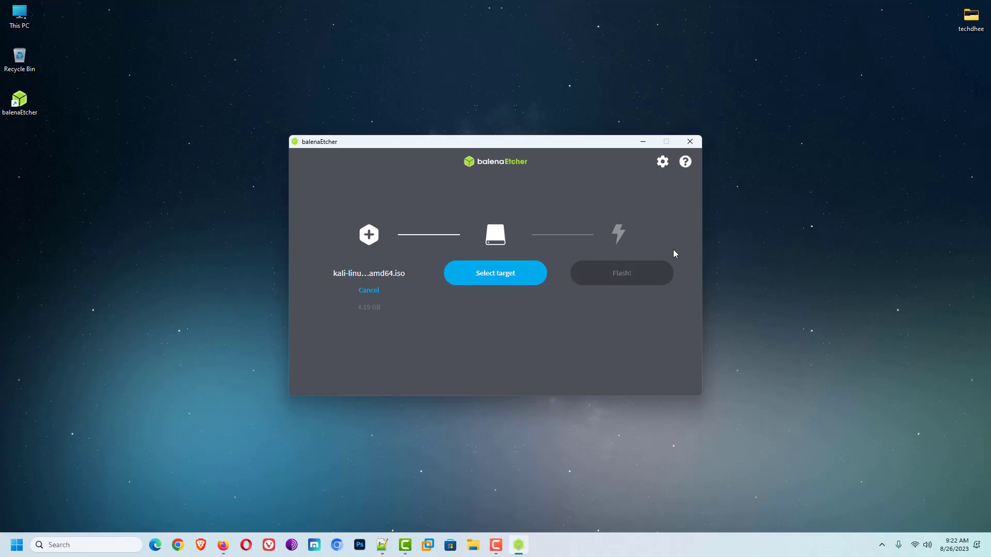
# - Select the 30.8 GB SanDisk USB drive as target and flash the Kali image
pyautogui.click(506, 279)
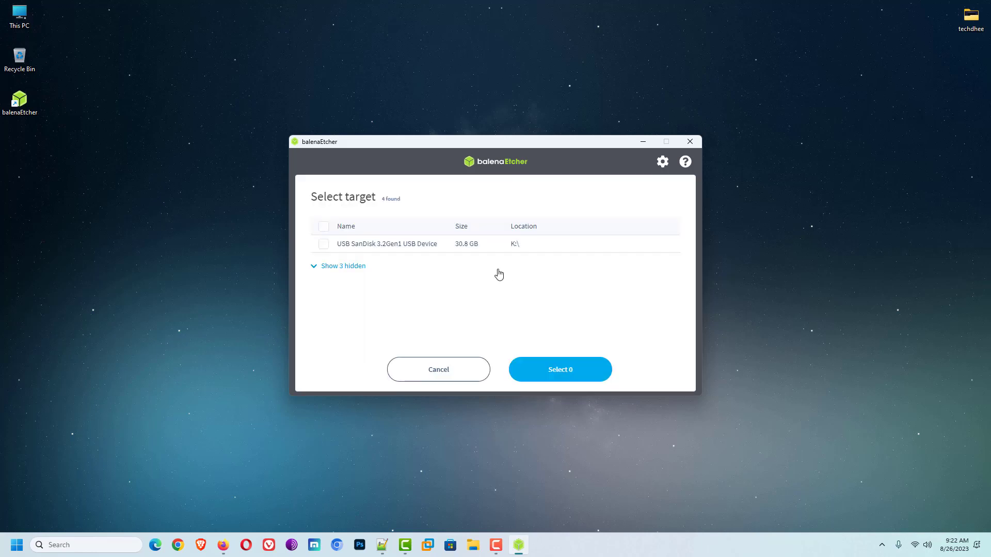
pyautogui.click(325, 245)
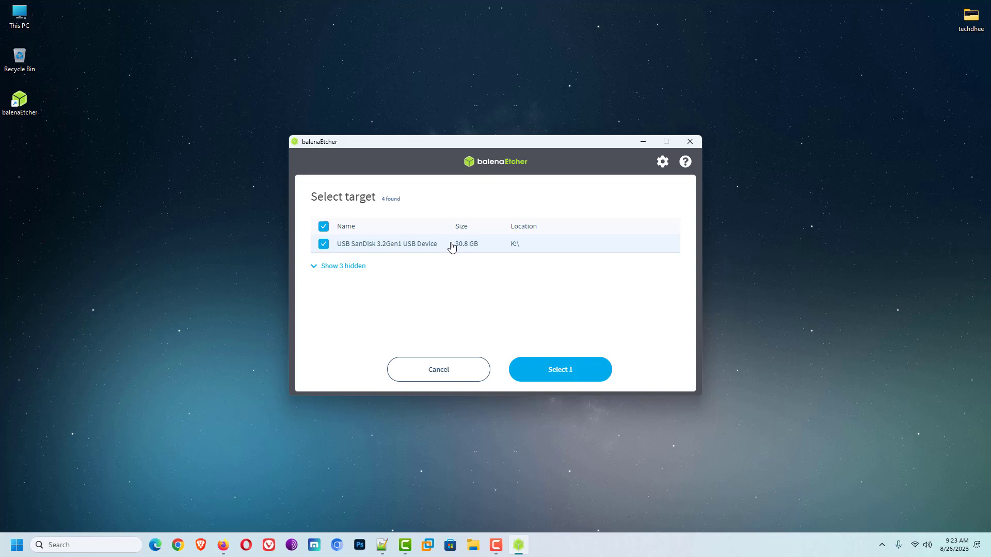
pyautogui.click(568, 375)
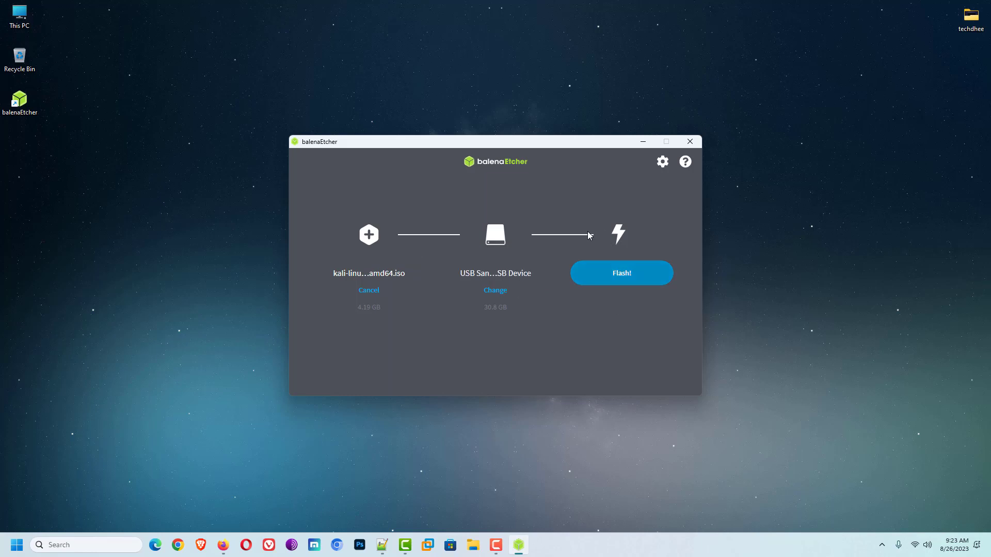
pyautogui.click(628, 279)
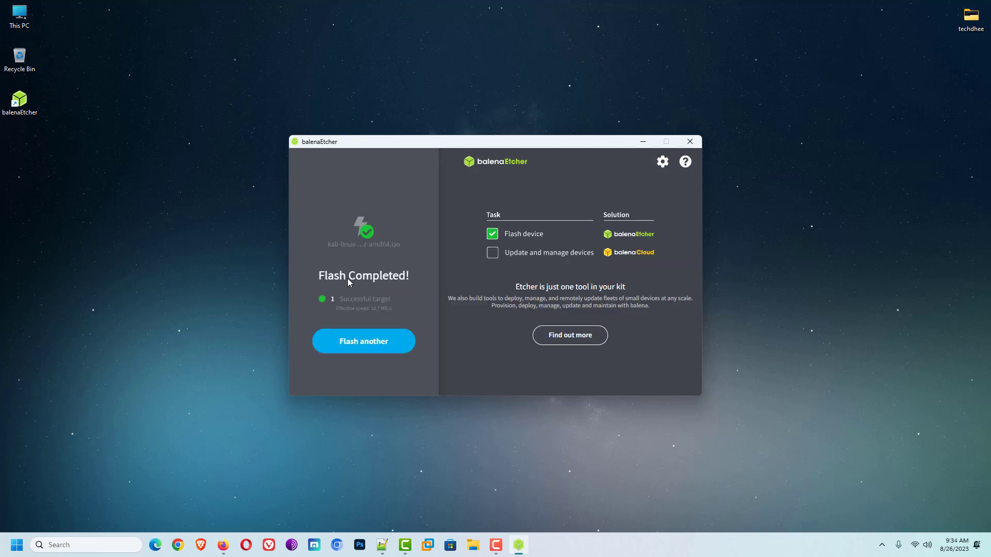
# - Close balenaEtcher and restart Windows from the Start menu power options
pyautogui.click(691, 143)
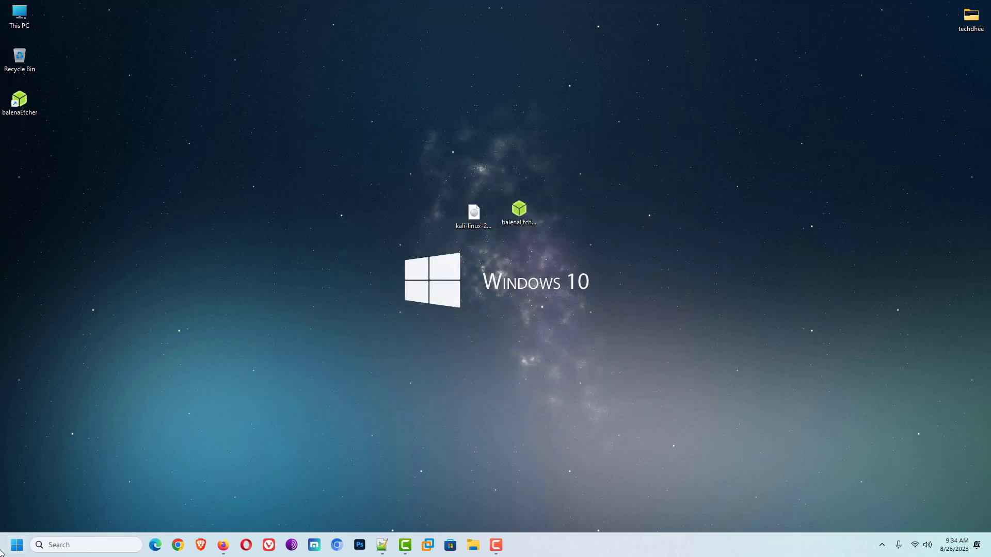
pyautogui.click(17, 545)
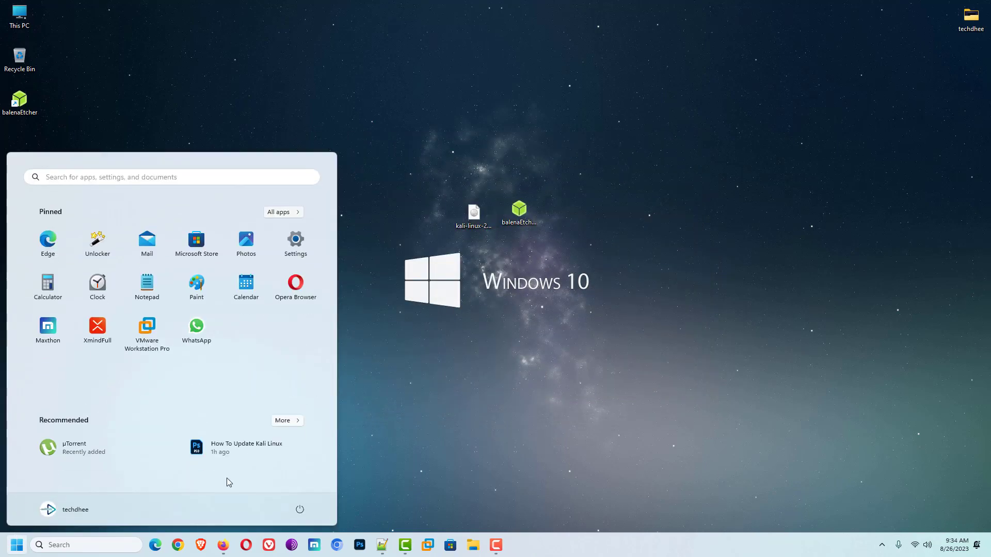
pyautogui.click(300, 510)
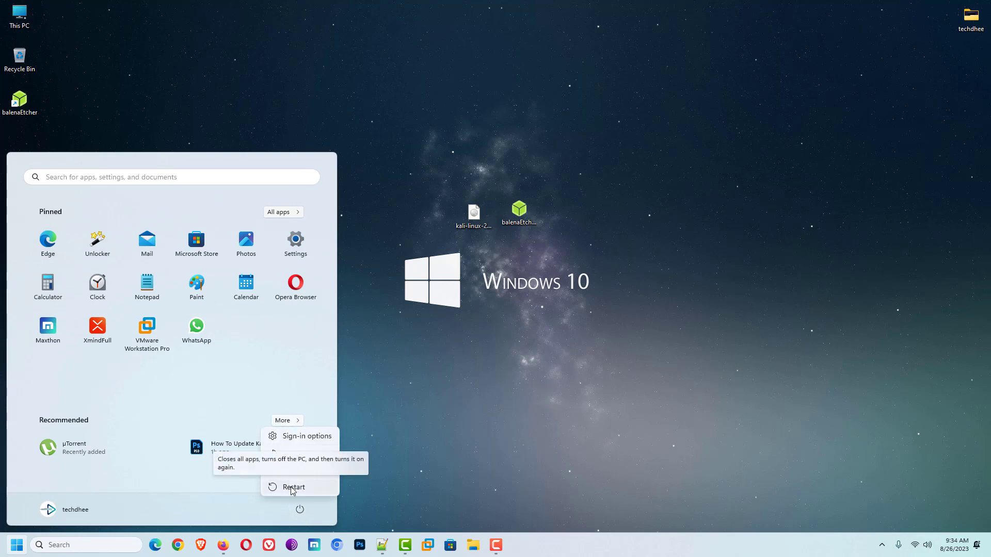
pyautogui.click(293, 488)
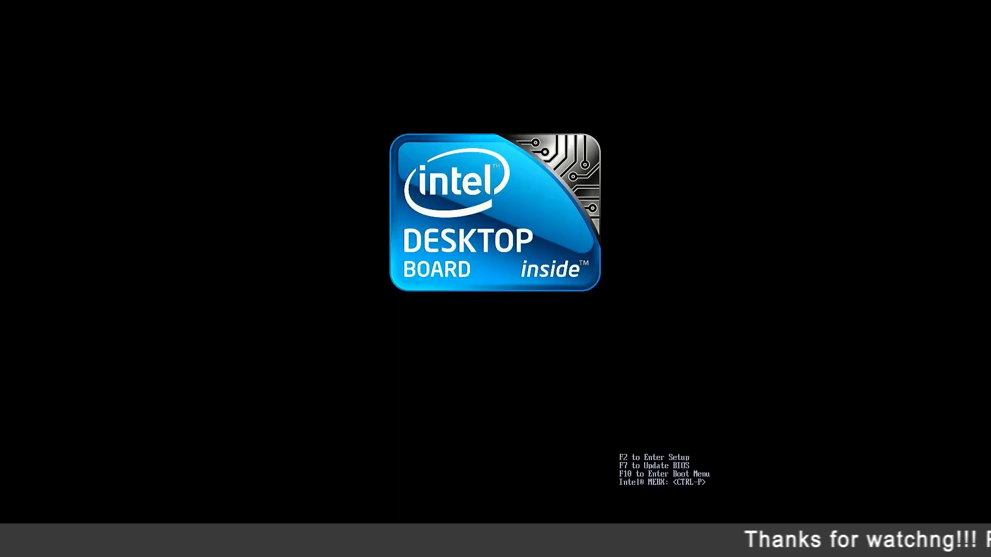
# - In the F10 boot menu, boot from 'UEFI : USB : USB : PART 0 : OS Bootloader'
pyautogui.press('F10')
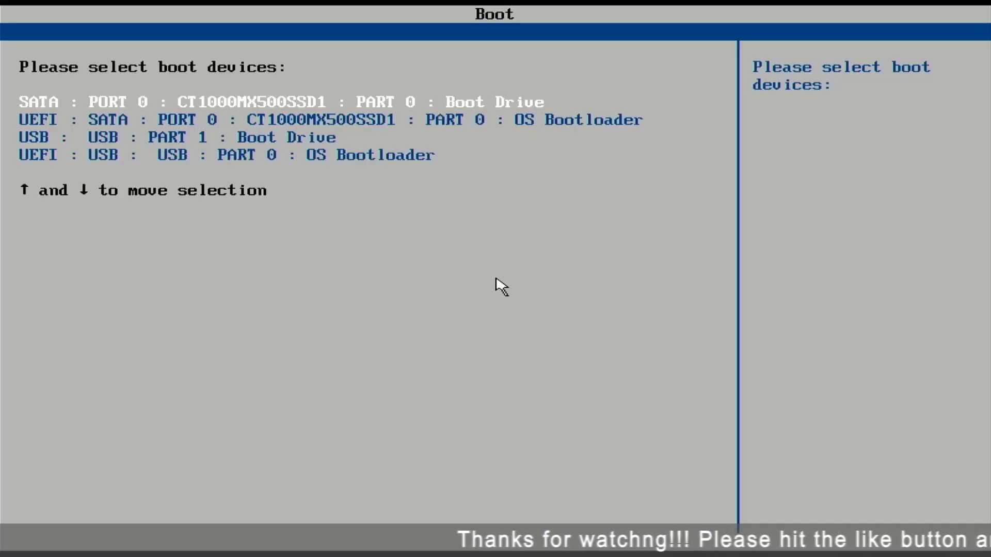
pyautogui.press('Down')
pyautogui.press('Down')
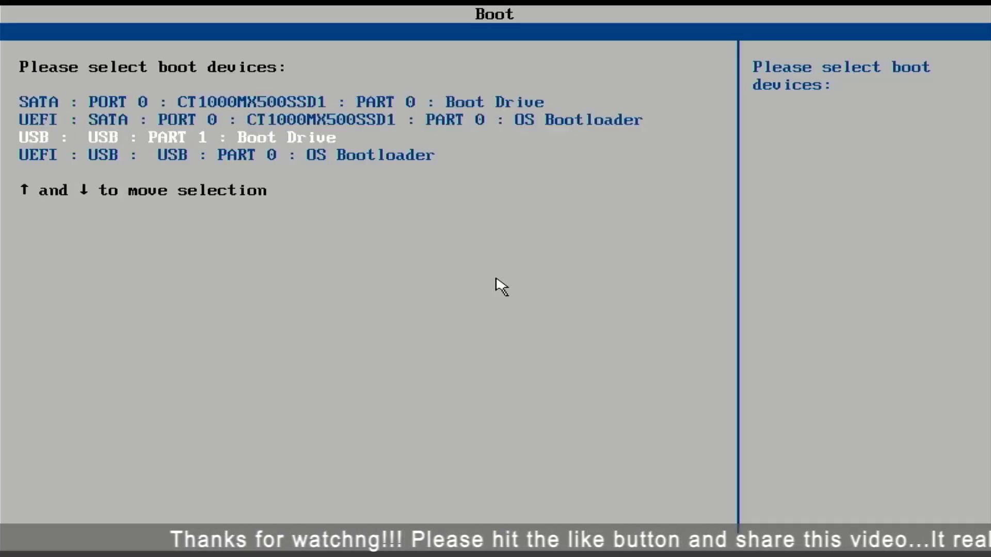
pyautogui.press('Down')
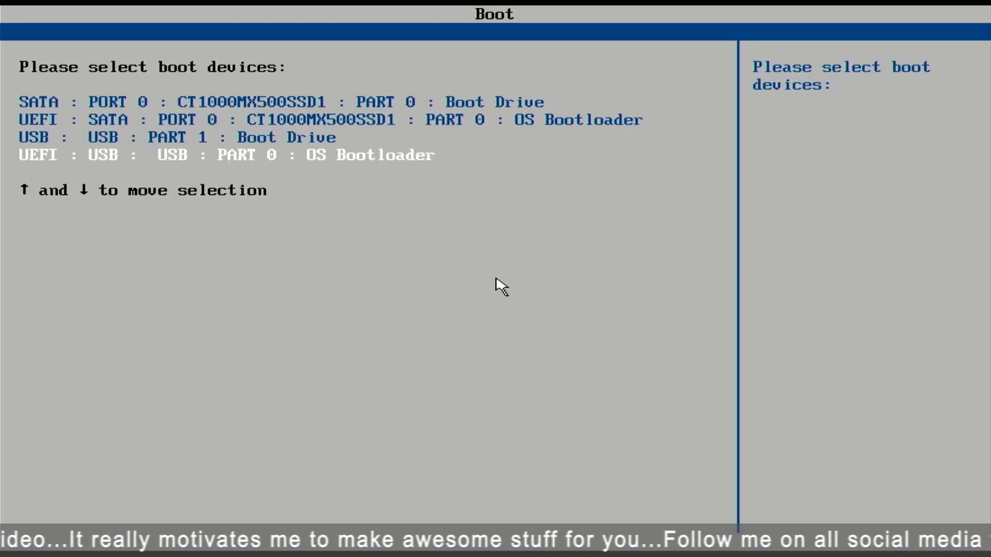
pyautogui.press('Return')
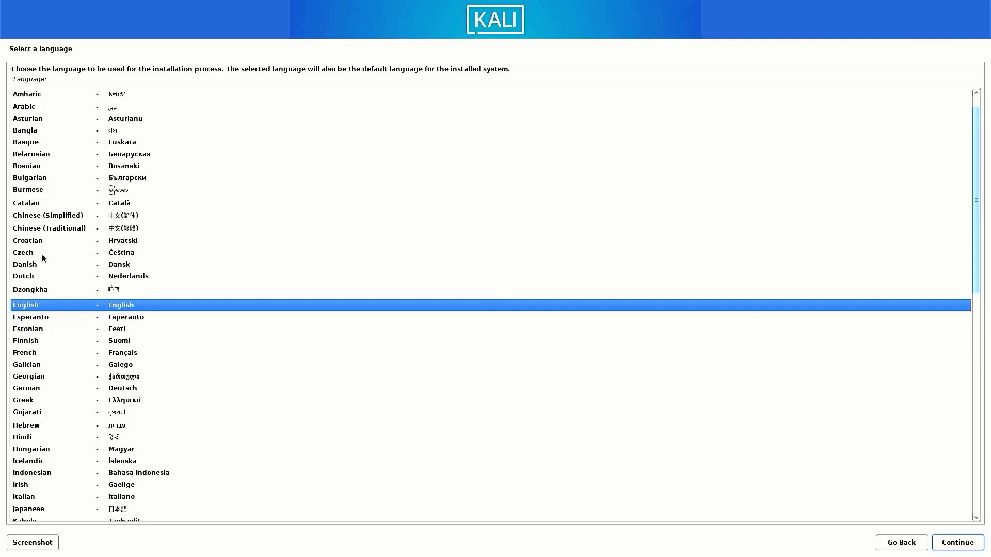
# - Keep English, choose India as the location, and accept the American English keymap
pyautogui.click(968, 546)
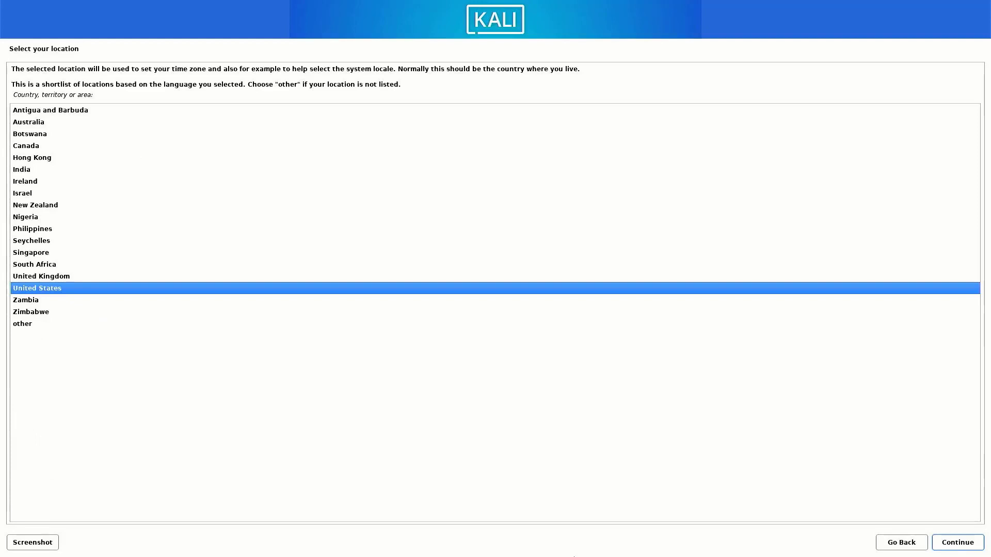
pyautogui.click(64, 168)
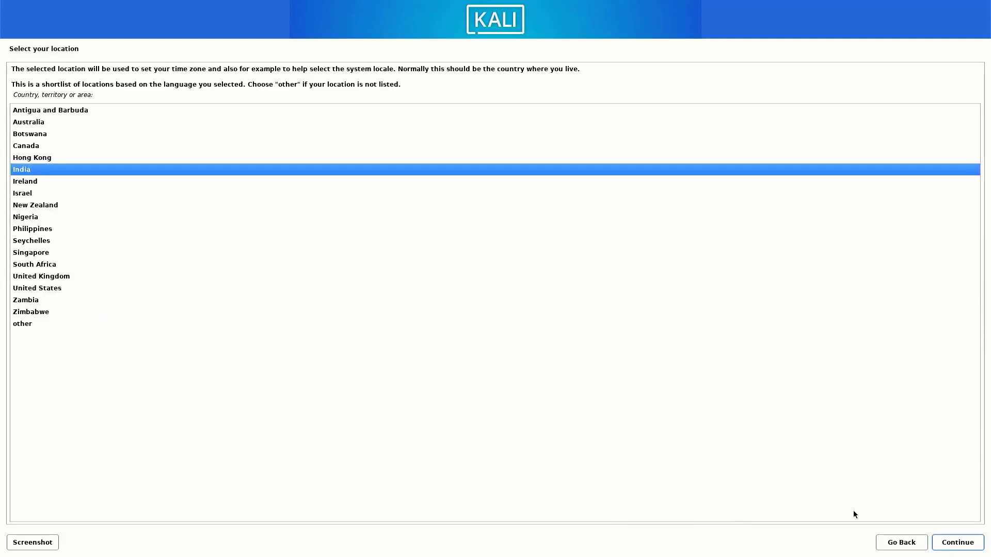
pyautogui.click(976, 546)
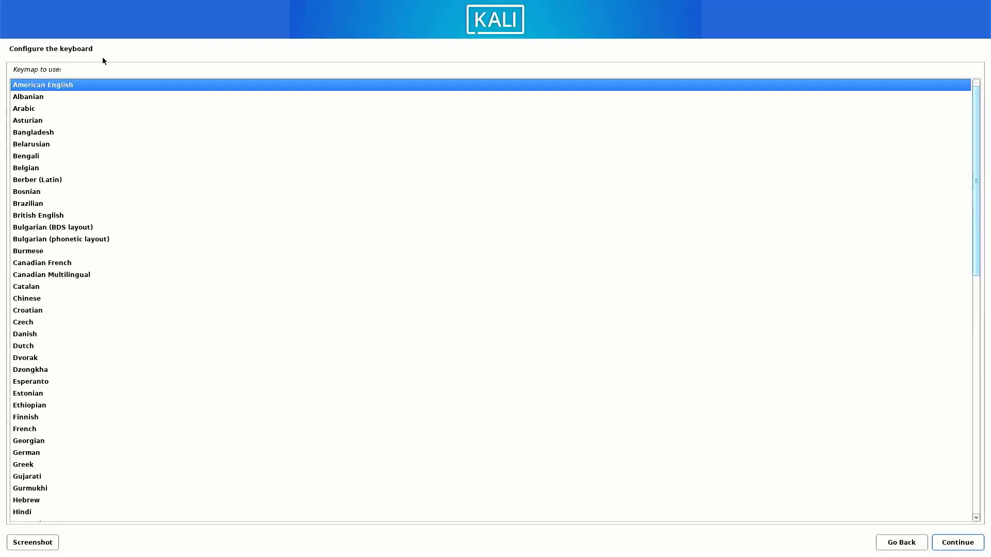
pyautogui.scroll(-15, 36, 374)
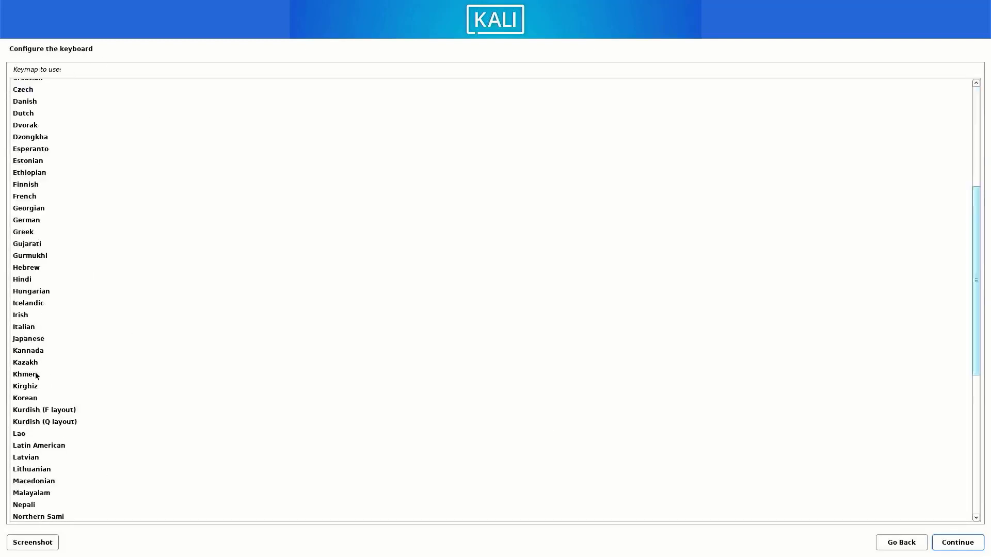
pyautogui.click(954, 545)
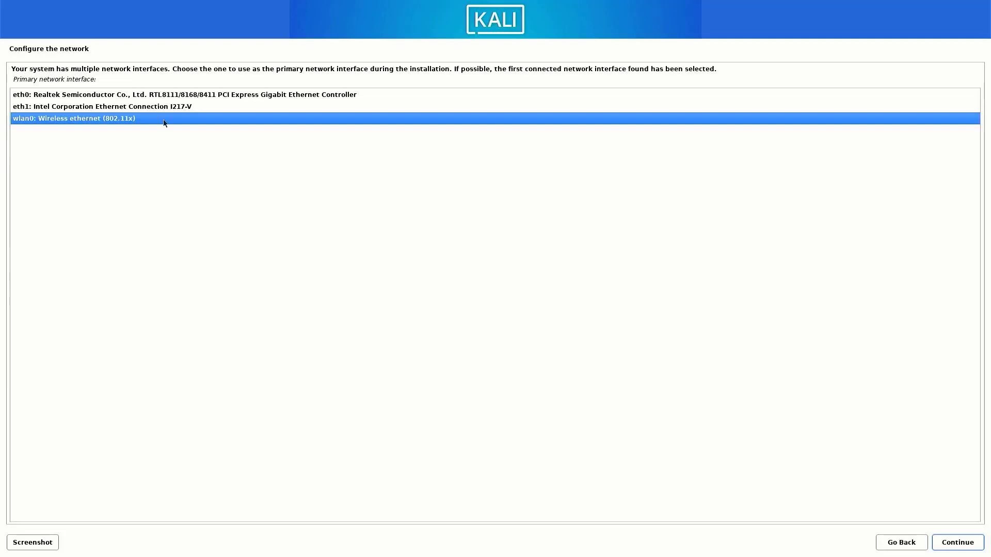
# - Select eth1 as the interface and skip network configuration after DHCP fails
pyautogui.click(93, 107)
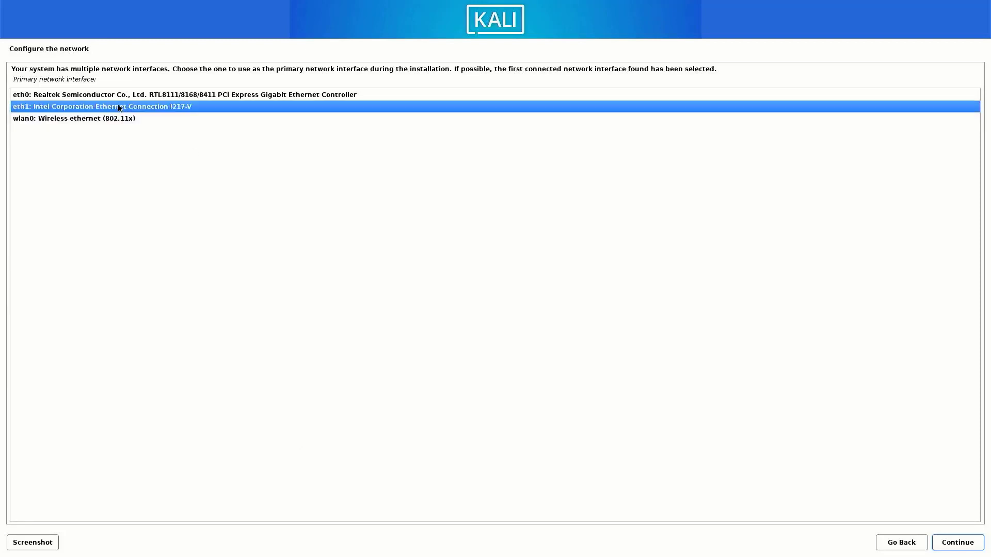
pyautogui.click(955, 543)
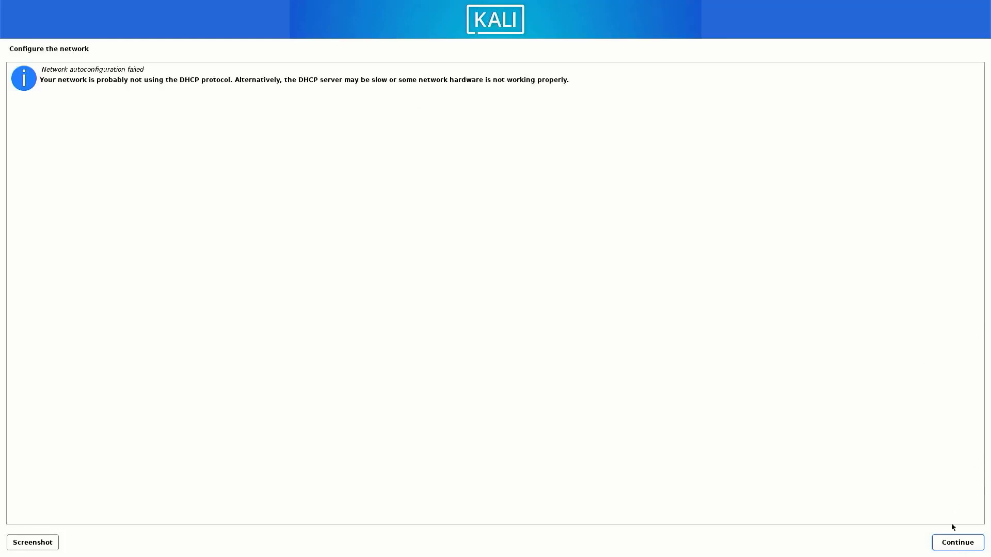
pyautogui.click(953, 543)
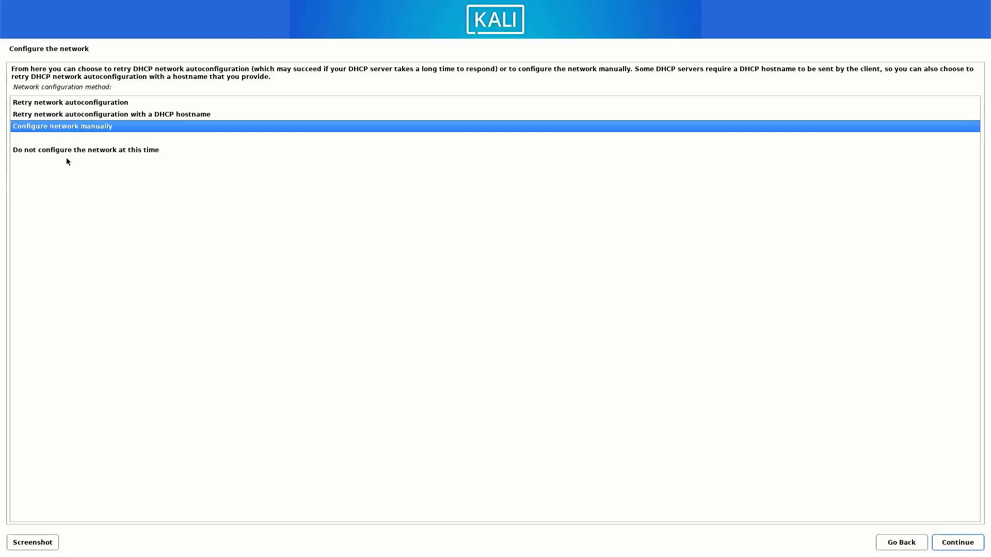
pyautogui.click(54, 151)
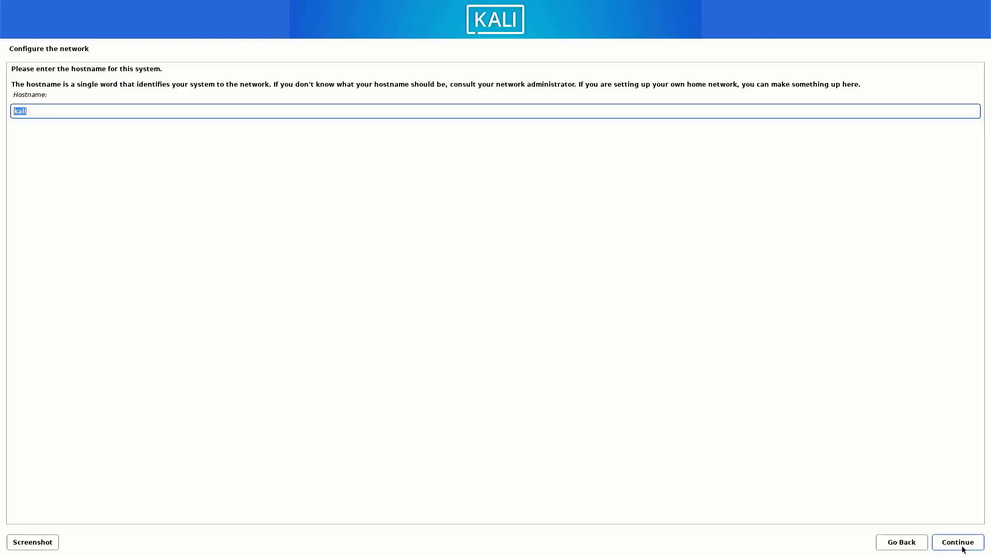
# - Keep the hostname kali and enter the new user's full name
pyautogui.press('End')
pyautogui.click(952, 548)
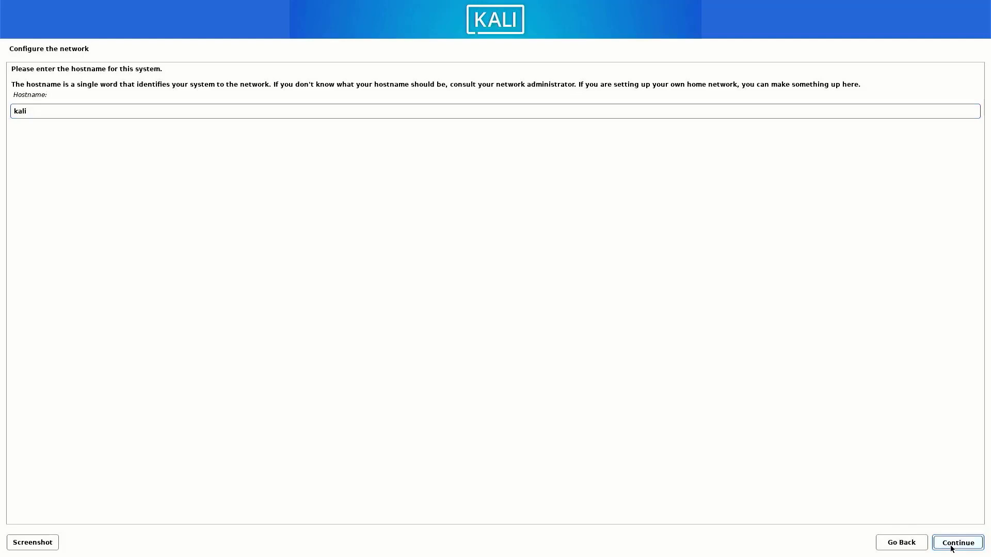
pyautogui.write('TECHDHEE')
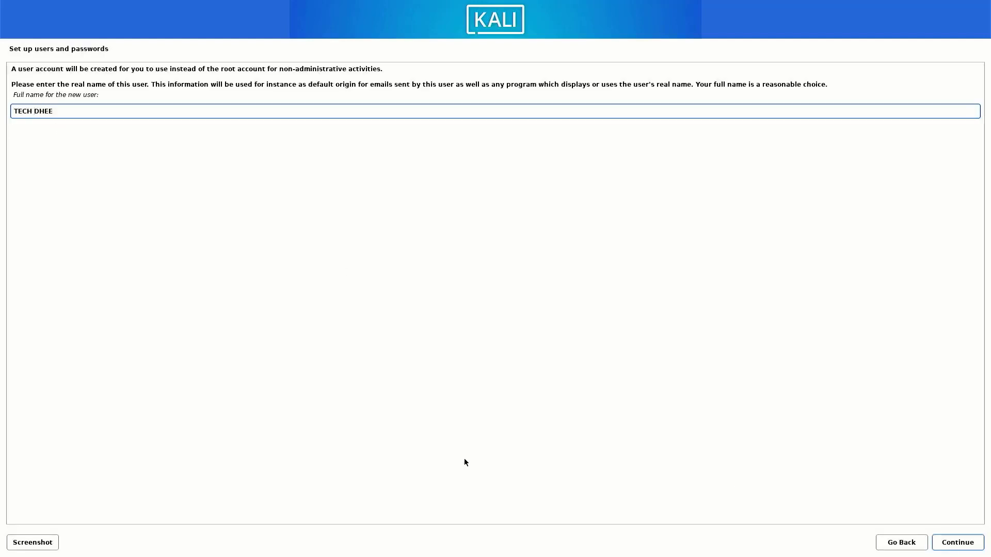
# - Accept the new user's full name and extend the suggested username with extra characters
pyautogui.click(966, 545)
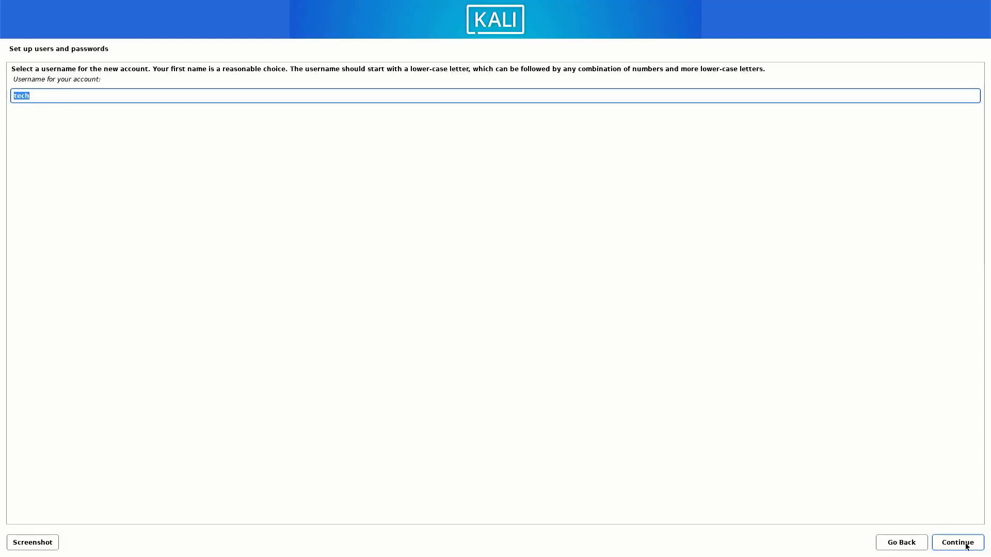
pyautogui.press('End')
pyautogui.write('dhee')
pyautogui.click(970, 546)
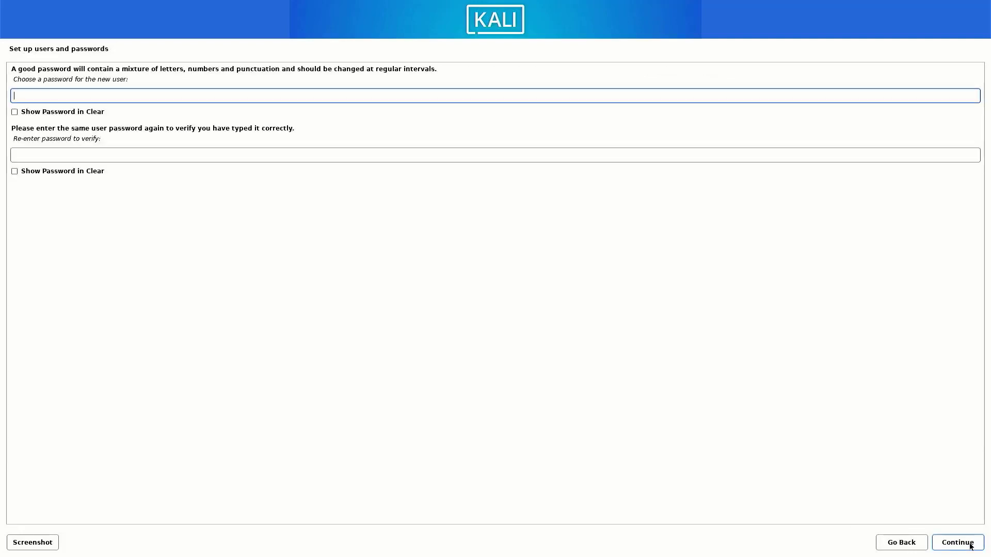
# - Enter the new user's password and re-enter it to confirm
pyautogui.write('********')
pyautogui.press('Tab')
pyautogui.write('********')
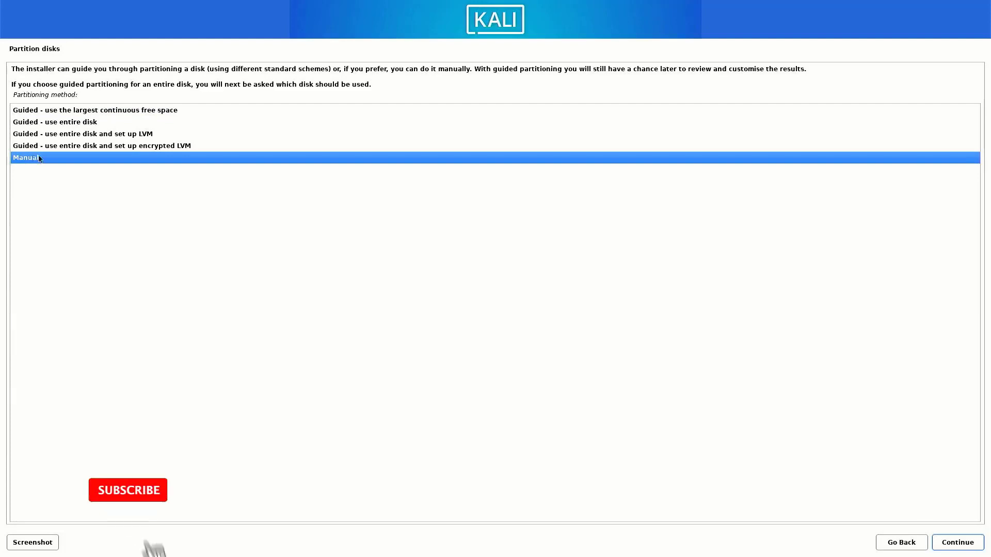
# - Choose Manual partitioning to show the 1.0 TB disk's existing partitions
pyautogui.click(967, 546)
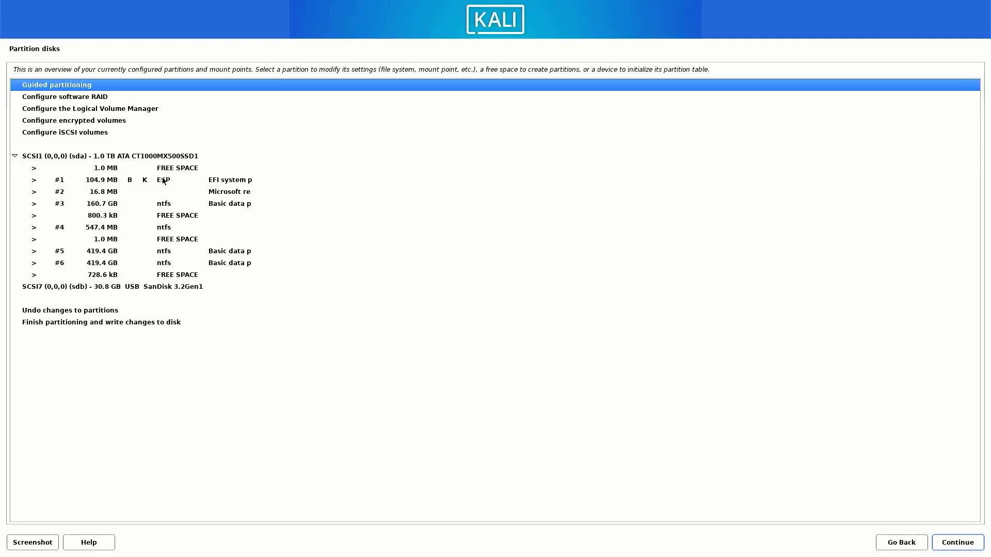
# - Delete the 104.9 MB EFI partition #1 and the 16.8 MB partition #2
pyautogui.click(87, 185)
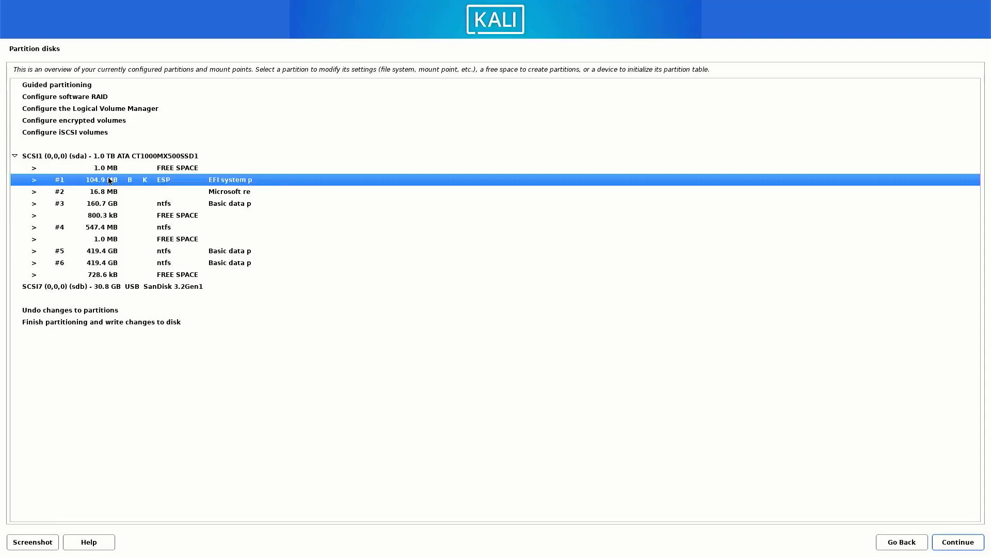
pyautogui.doubleClick(98, 179)
pyautogui.click(50, 179)
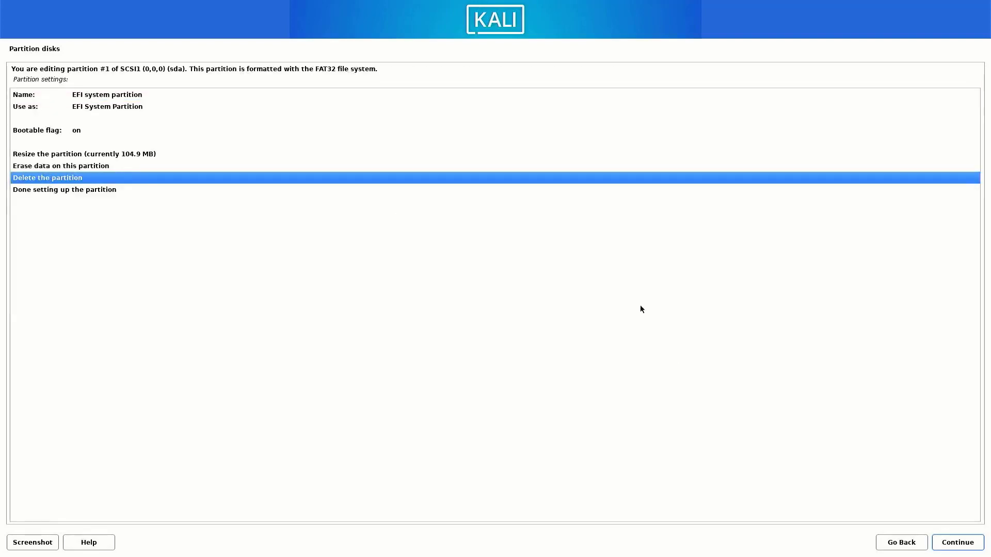
pyautogui.click(963, 544)
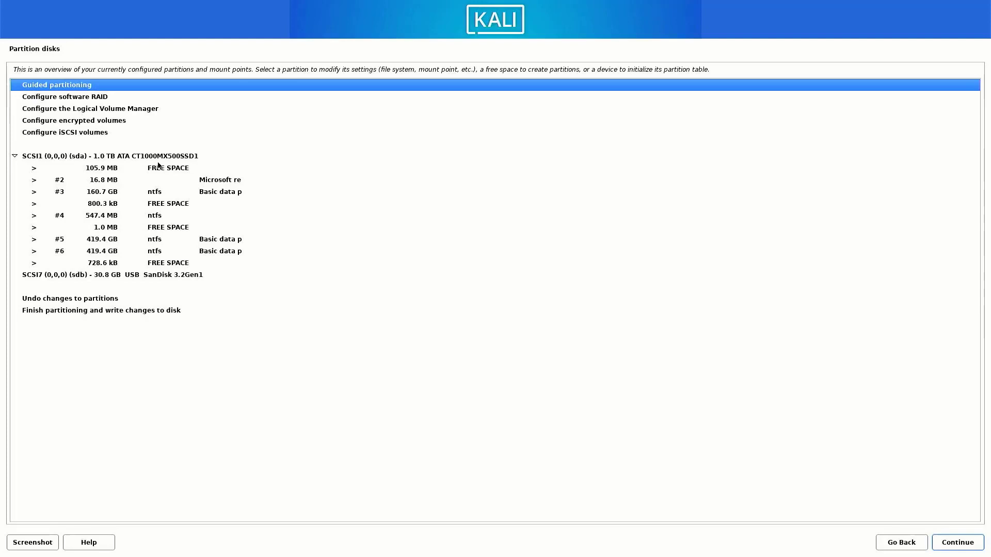
pyautogui.click(109, 185)
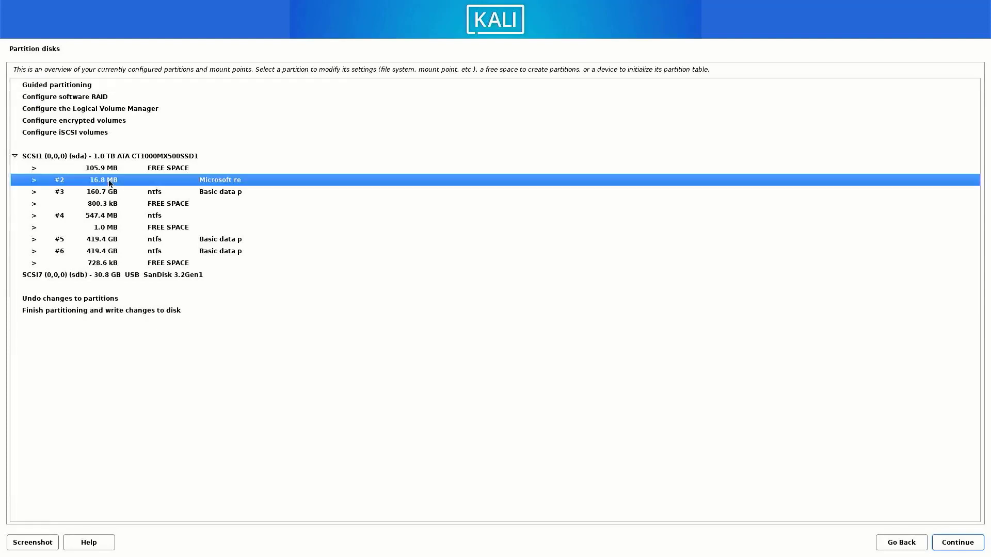
pyautogui.doubleClick(110, 182)
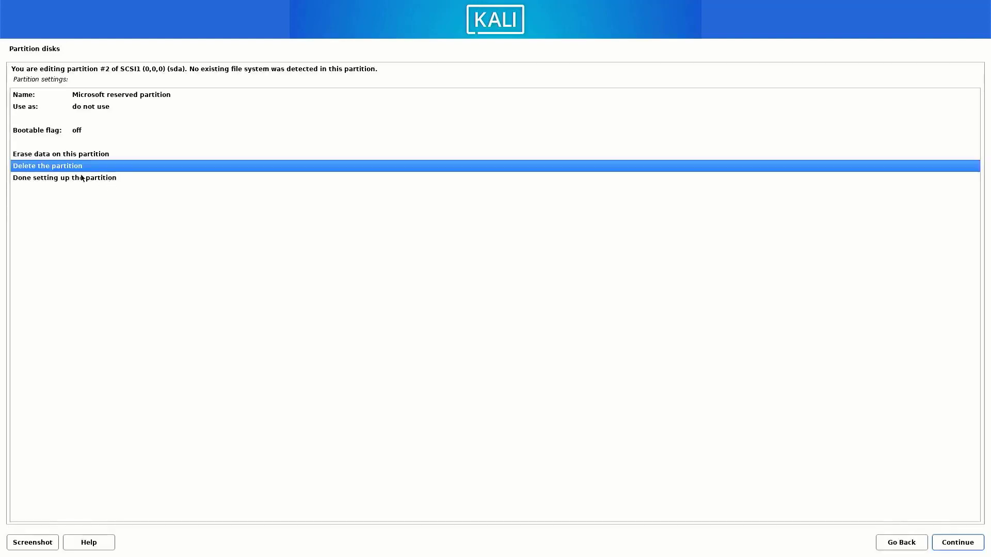
pyautogui.click(949, 546)
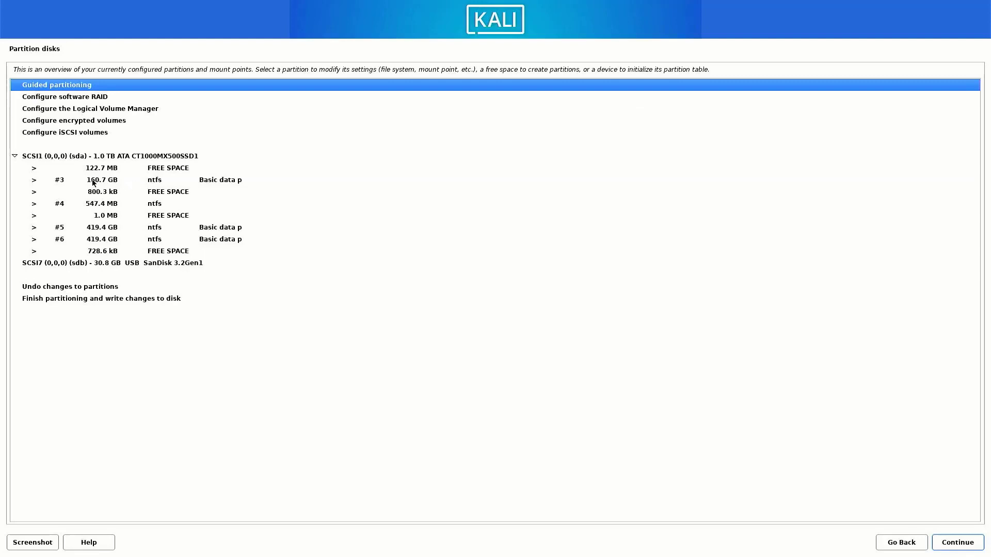
# - Delete the 160.7 GB partition #3 and 547.4 MB partition #4, then select the 161.3 GB free space
pyautogui.doubleClick(111, 182)
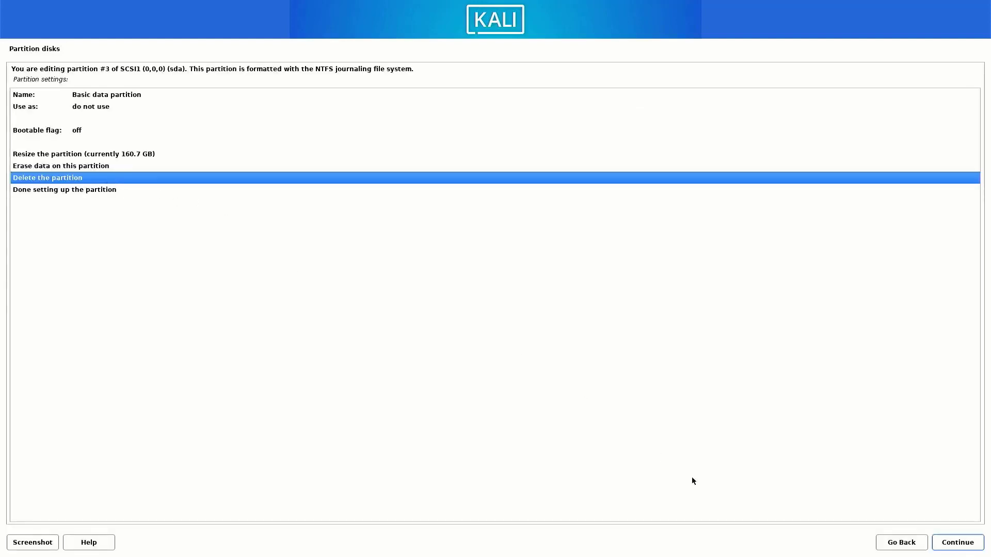
pyautogui.click(959, 545)
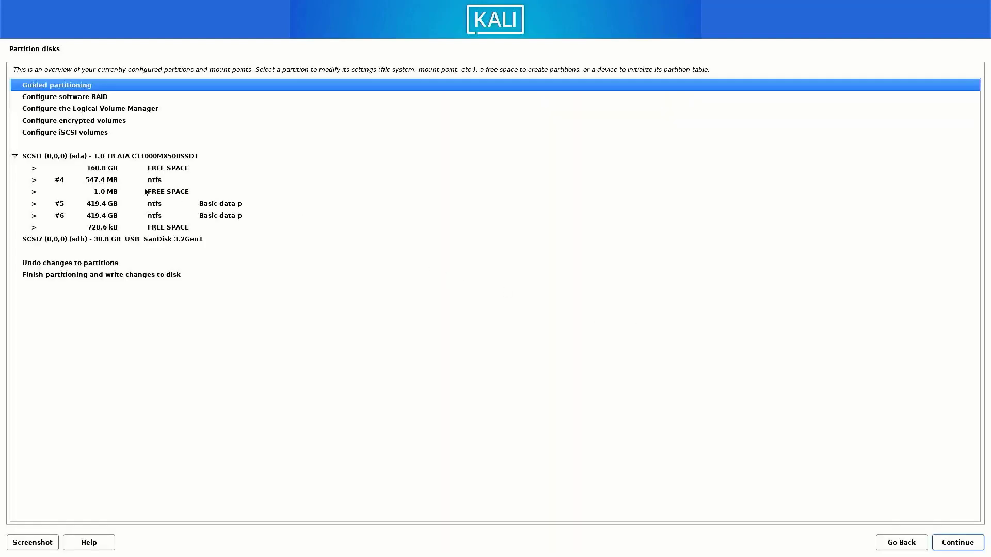
pyautogui.doubleClick(112, 182)
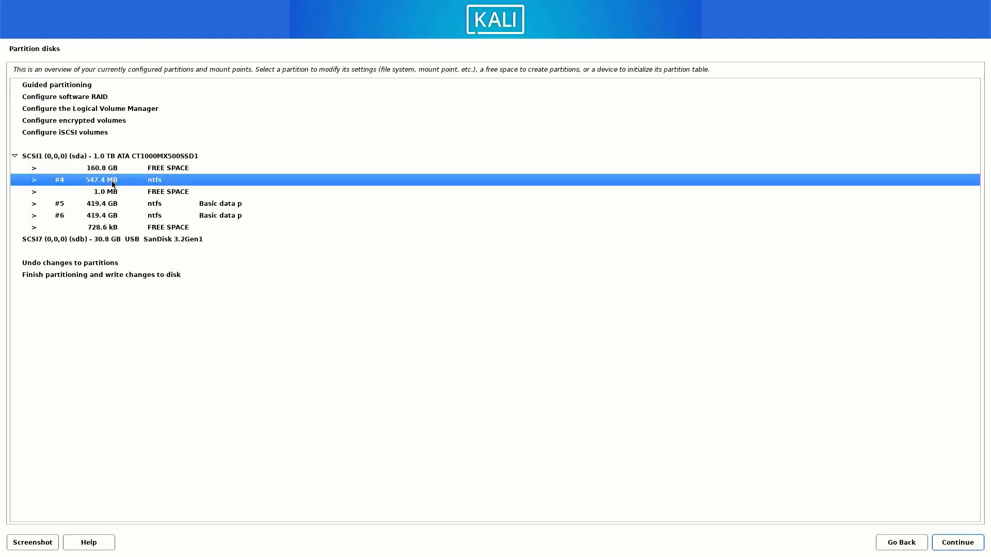
pyautogui.click(962, 548)
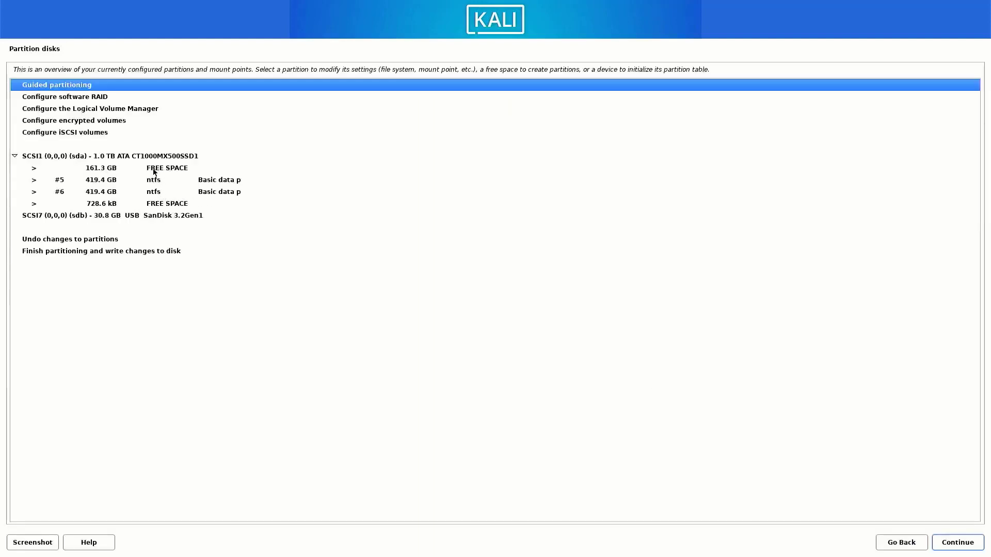
pyautogui.click(94, 169)
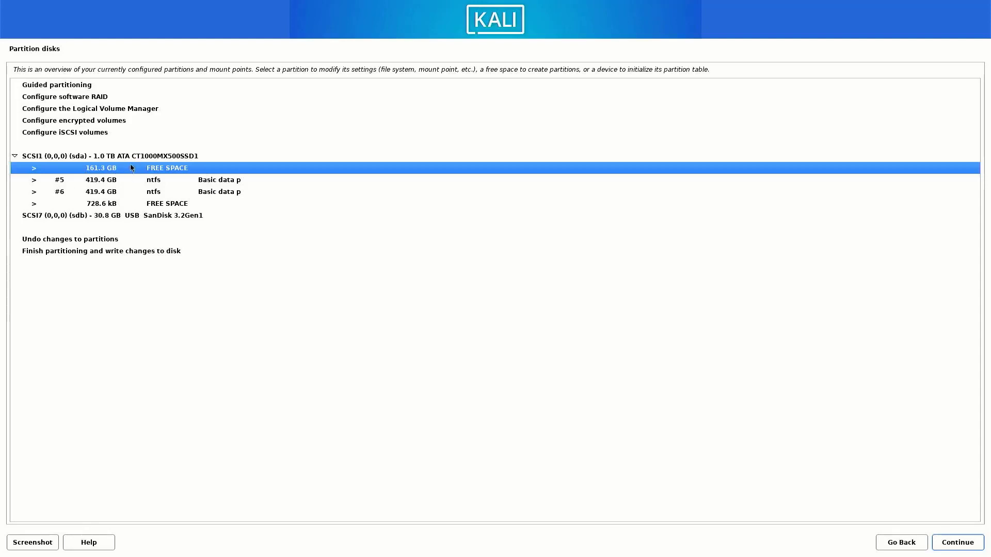
# - Create a 500 MB partition at the beginning of the free space, used as EFI System Partition
pyautogui.click(940, 549)
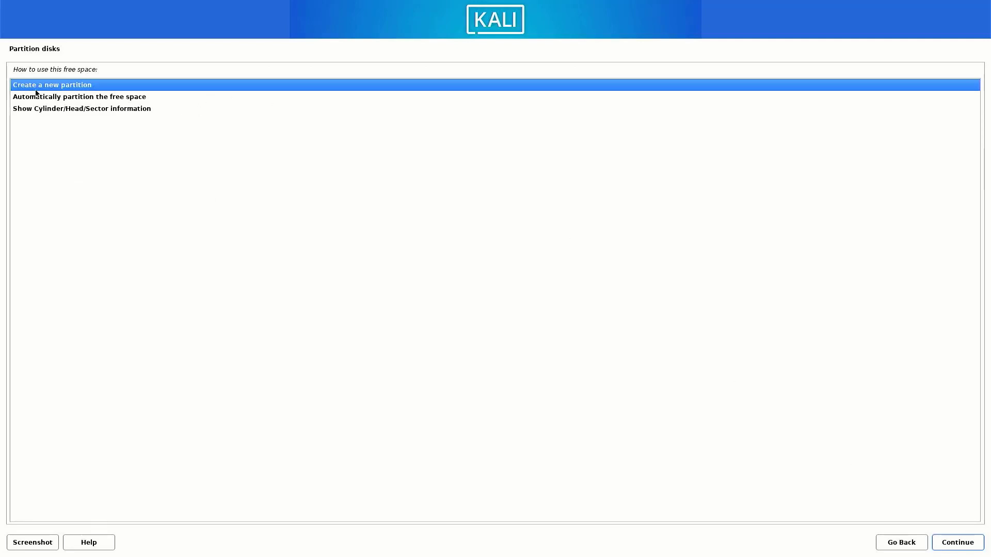
pyautogui.click(958, 546)
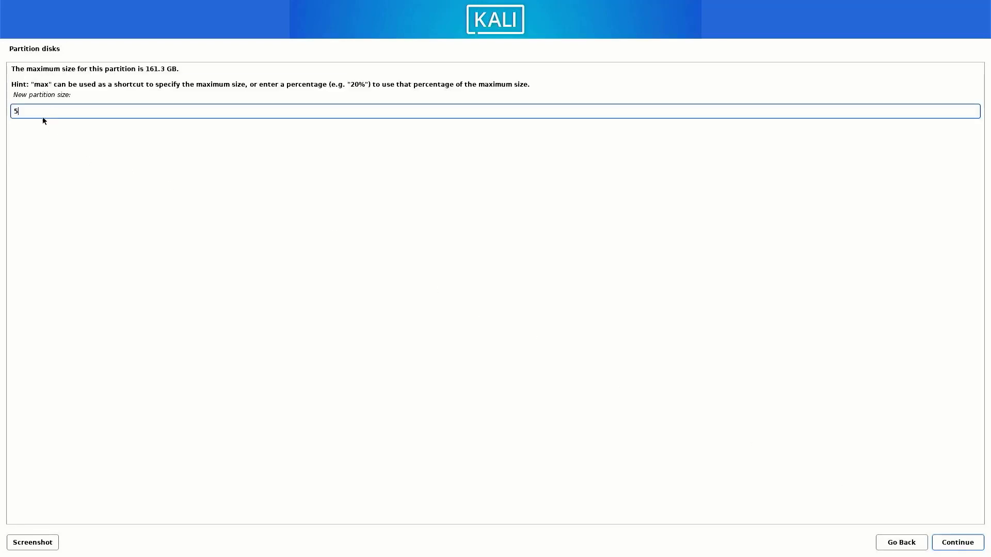
pyautogui.write('500MB')
pyautogui.click(945, 545)
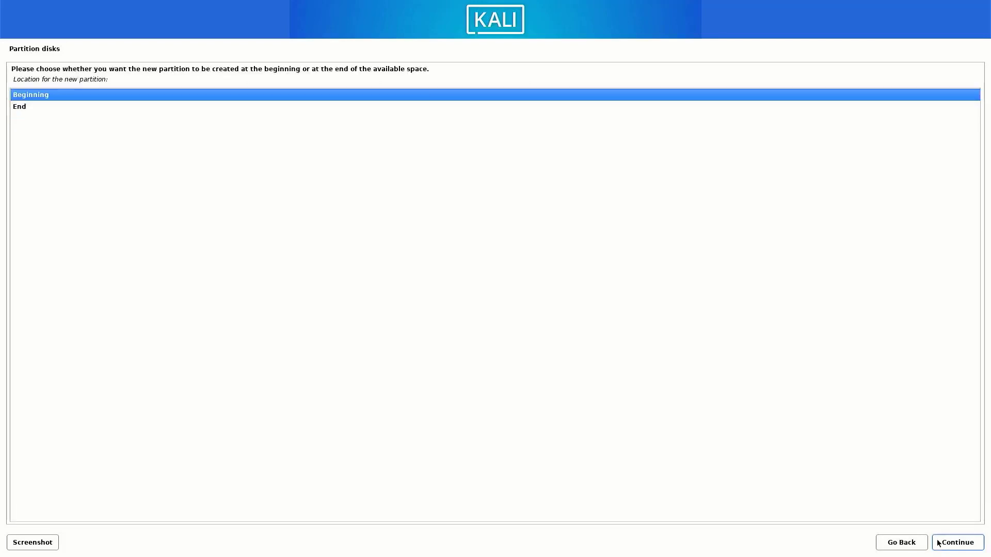
pyautogui.click(941, 545)
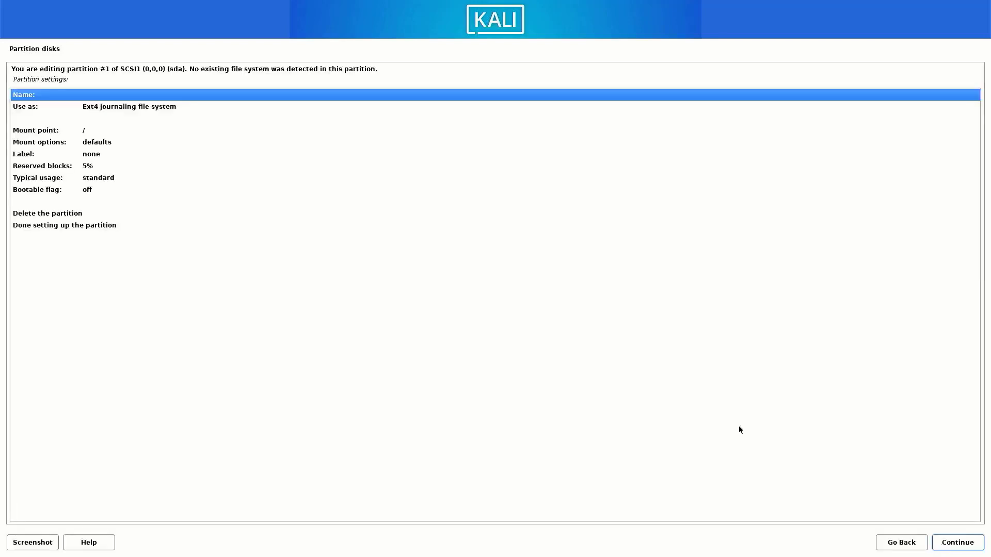
pyautogui.doubleClick(124, 108)
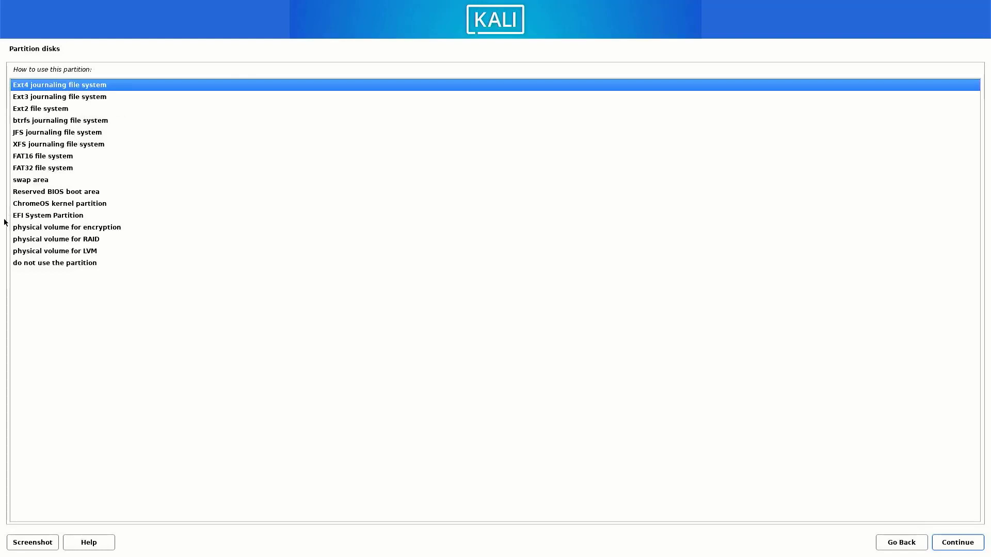
pyautogui.click(61, 217)
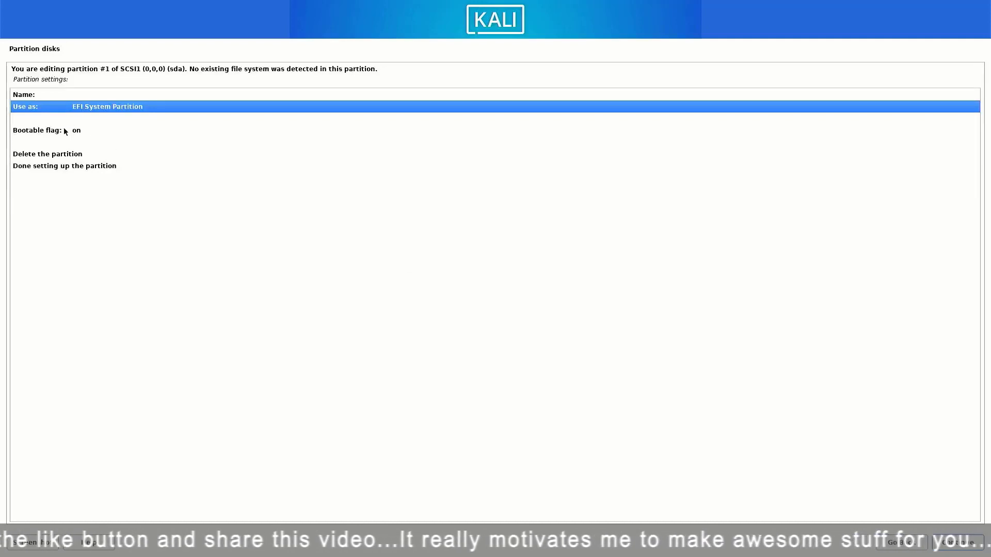
pyautogui.click(57, 168)
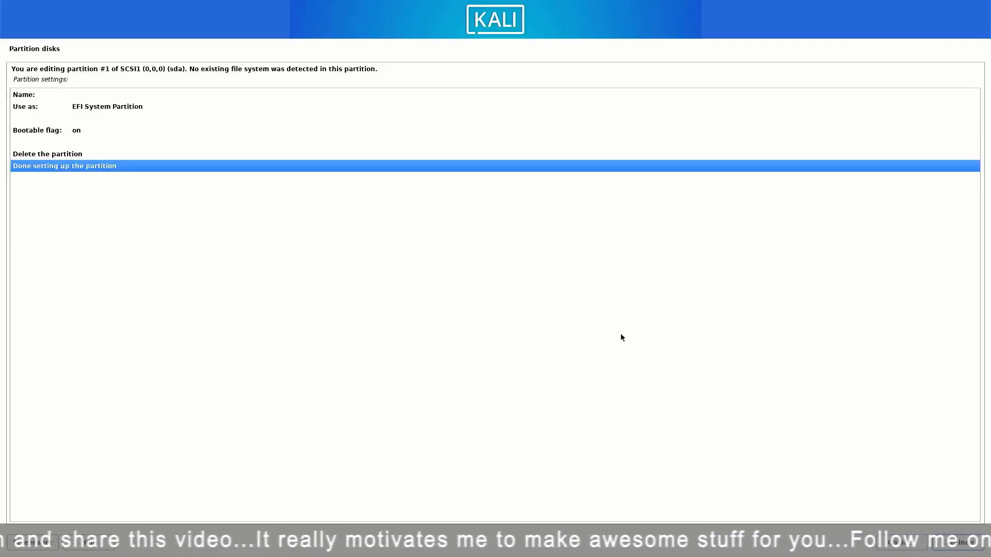
pyautogui.click(959, 546)
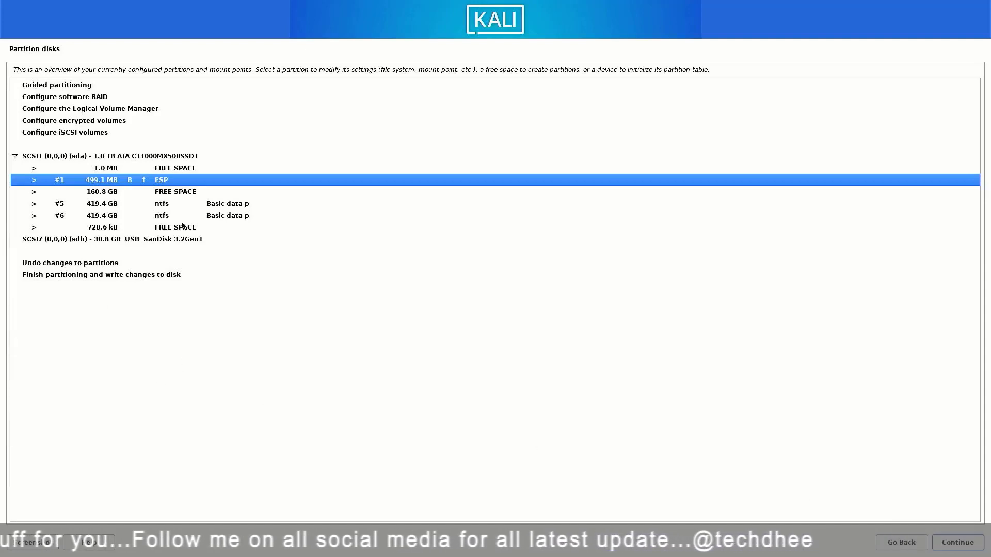
# - Create a new 8 GB partition at the beginning of the 160.8 GB free space
pyautogui.click(87, 191)
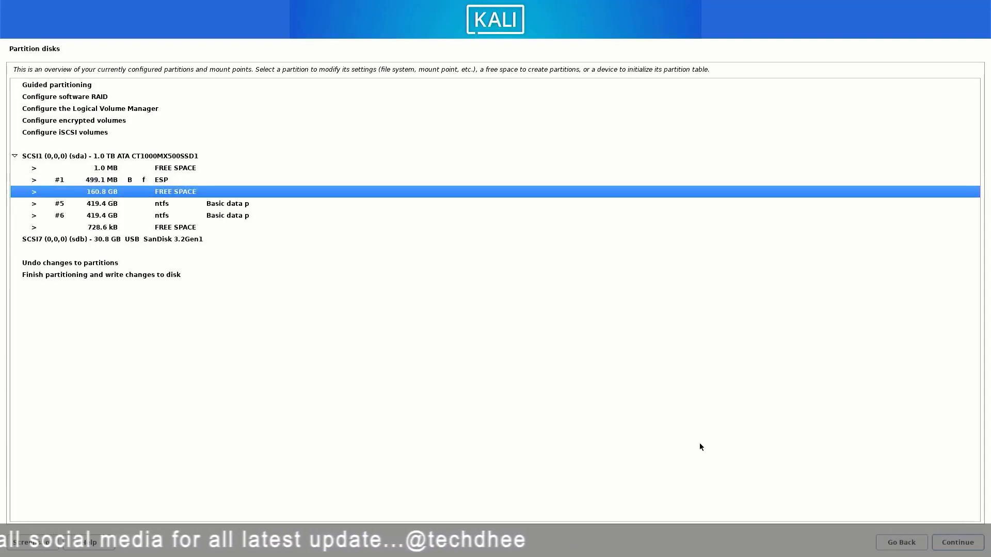
pyautogui.click(959, 543)
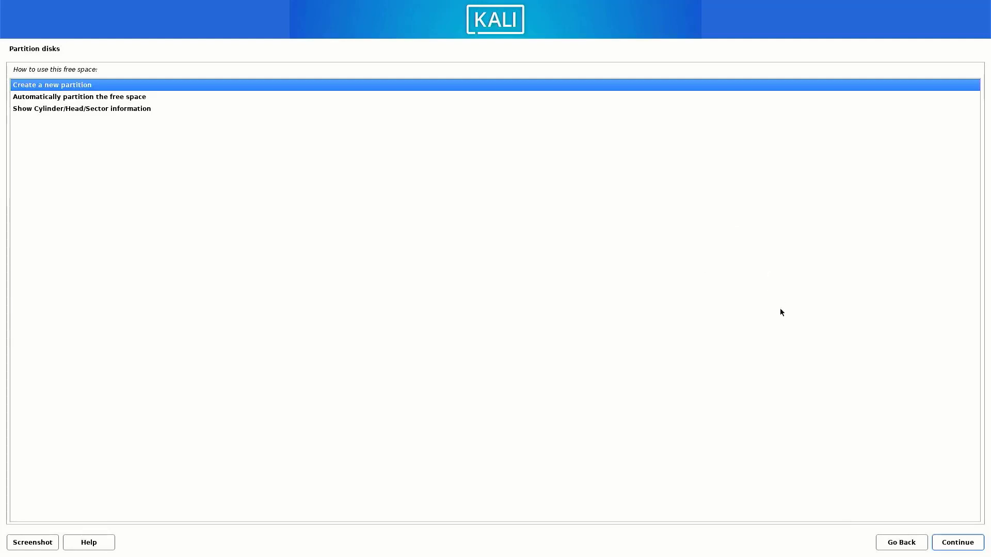
pyautogui.click(943, 540)
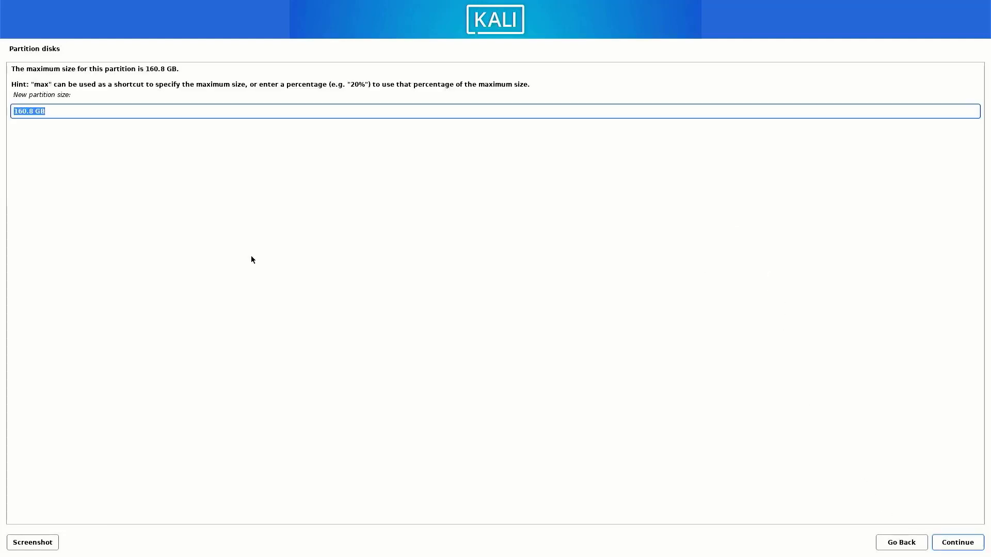
pyautogui.write('8')
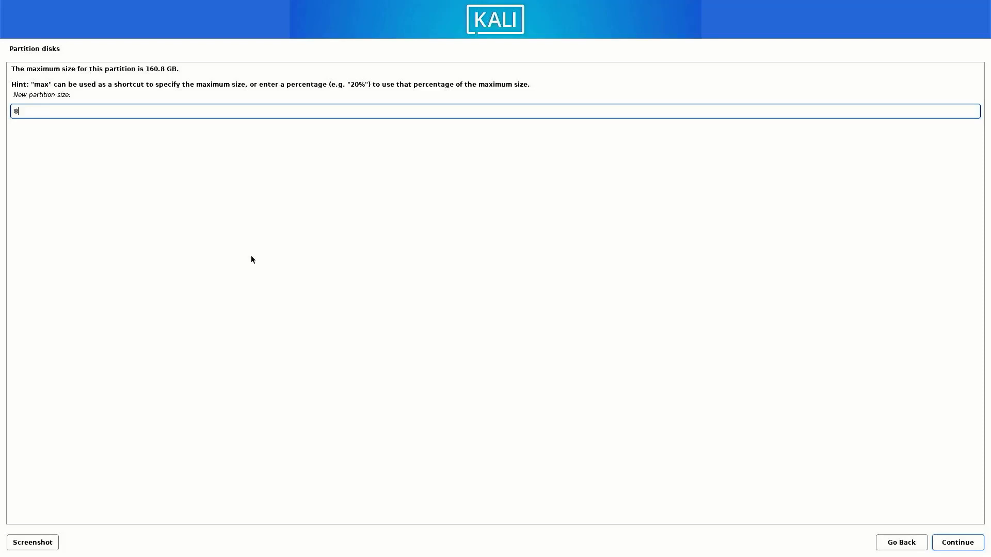
pyautogui.write('GB')
pyautogui.click(963, 545)
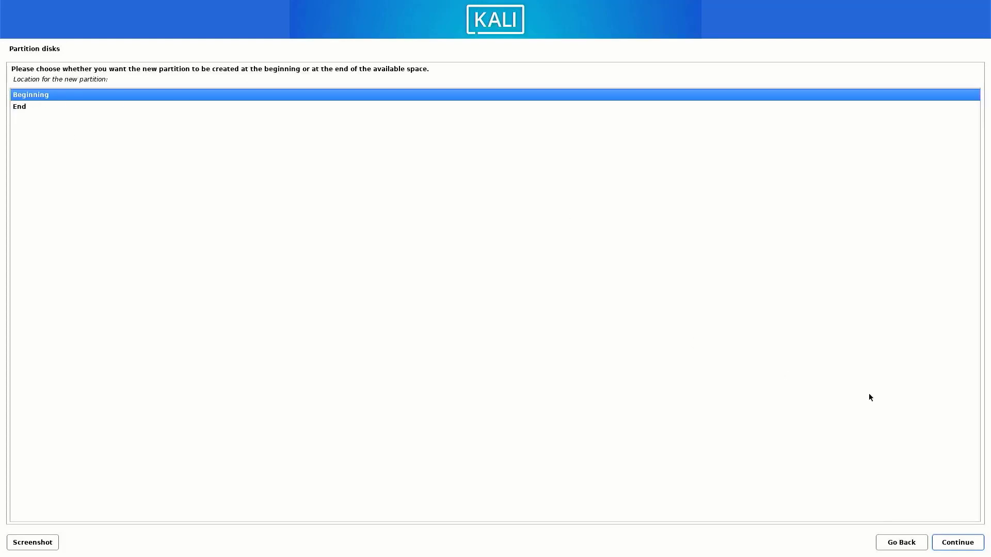
pyautogui.click(942, 545)
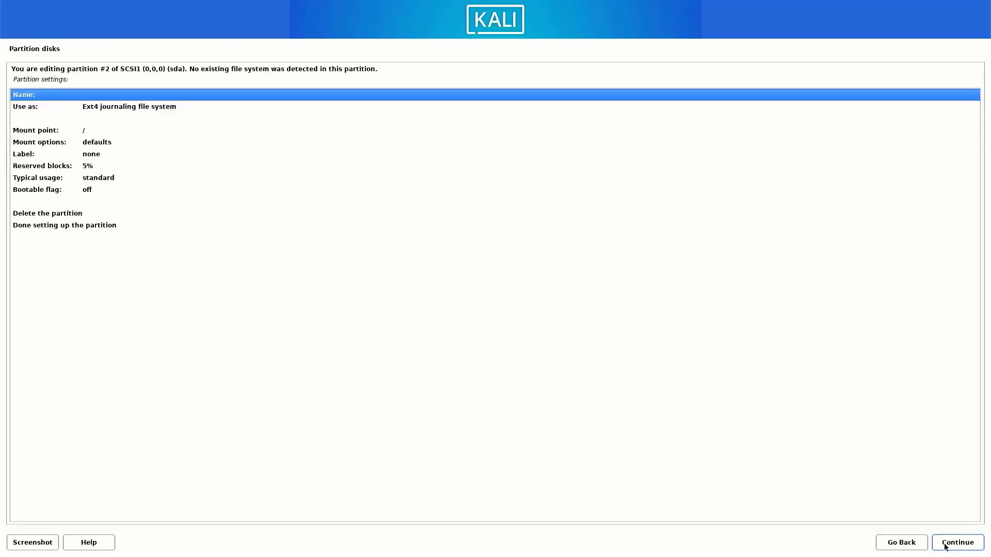
# - Set the new 8 GB partition to be used as swap area and finish setting it up
pyautogui.doubleClick(114, 108)
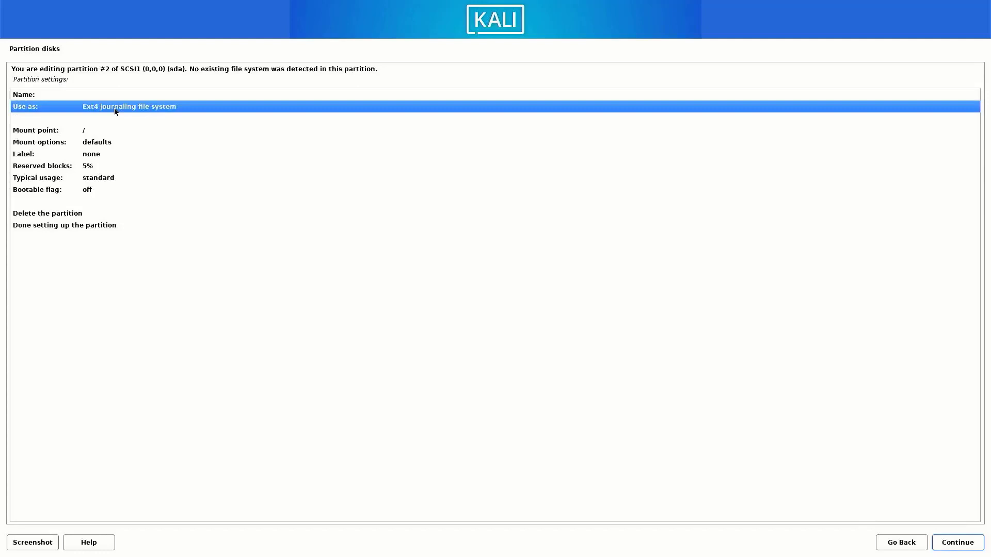
pyautogui.click(30, 185)
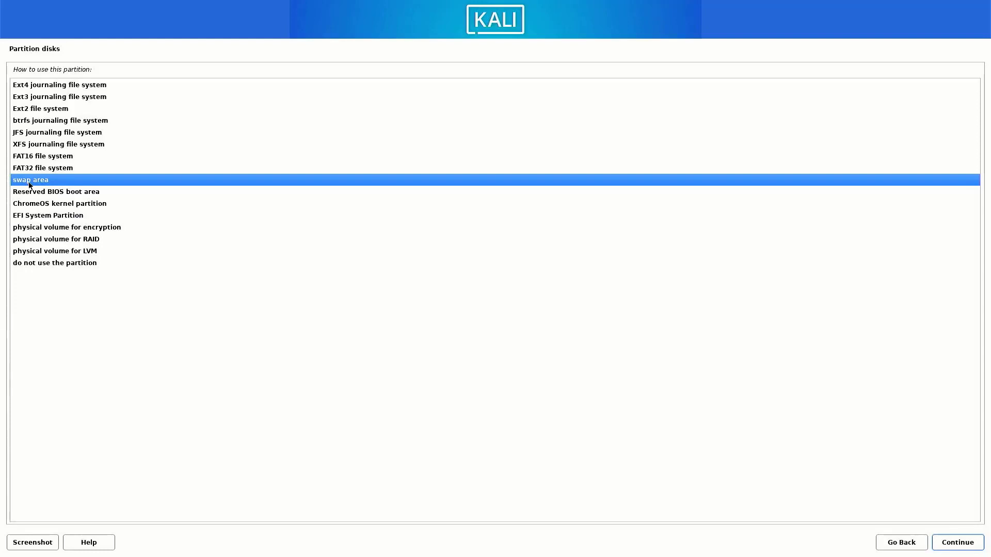
pyautogui.click(968, 548)
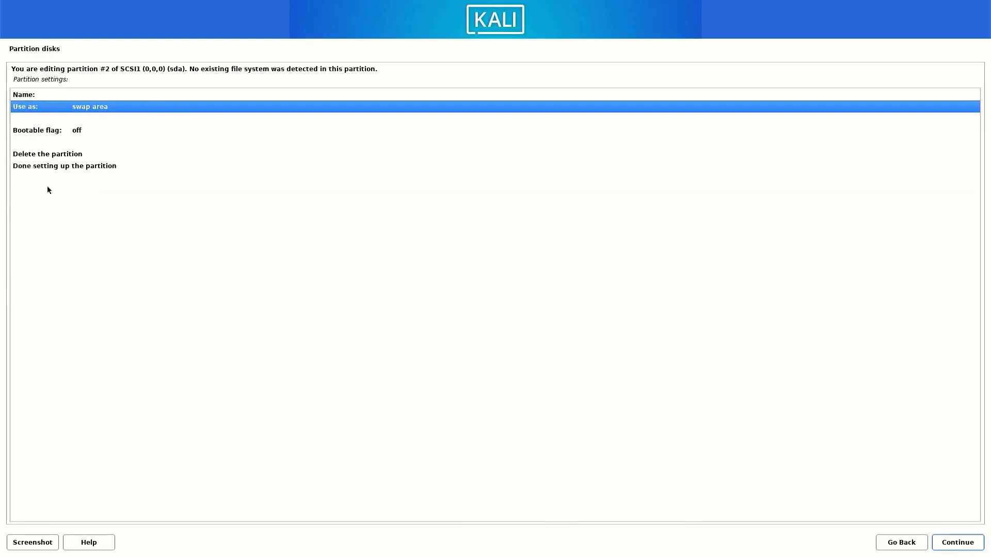
pyautogui.click(28, 165)
pyautogui.click(967, 548)
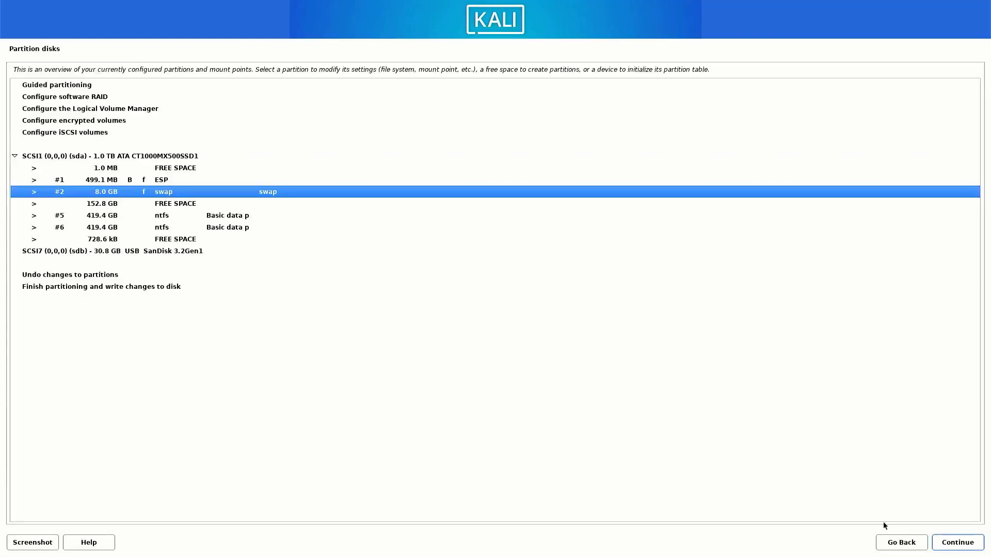
pyautogui.click(102, 206)
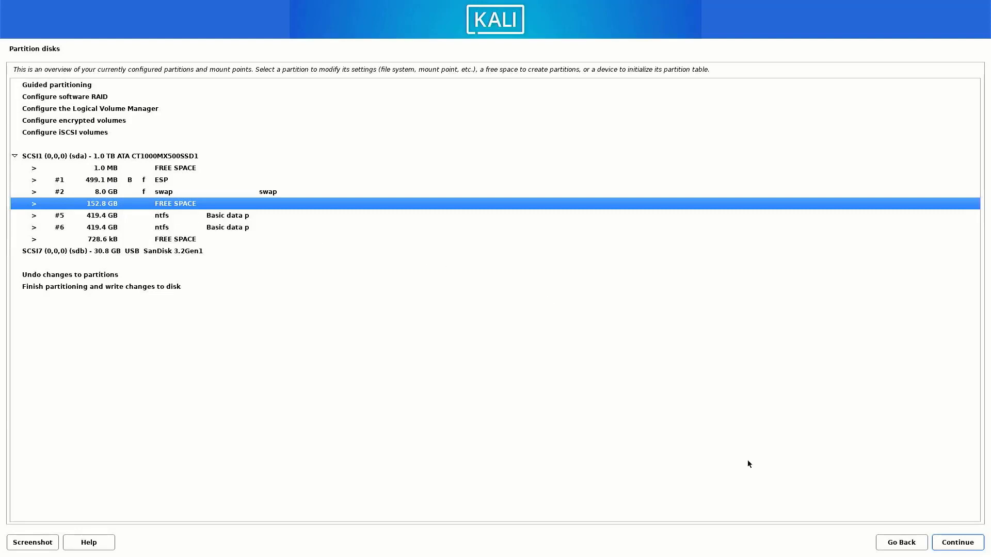
# - Use the full 152.8 GB of free space as an ext4 partition mounted at /
pyautogui.click(963, 547)
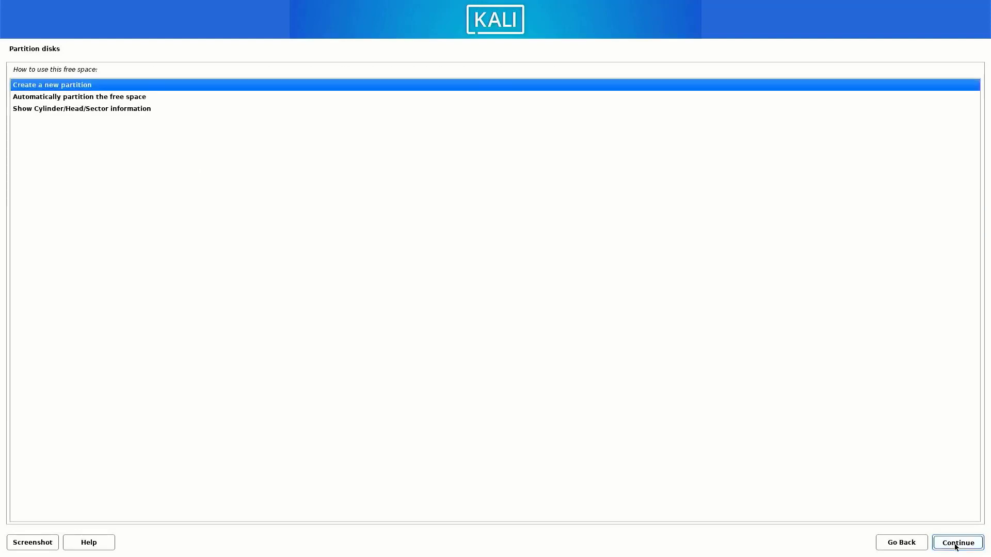
pyautogui.click(955, 545)
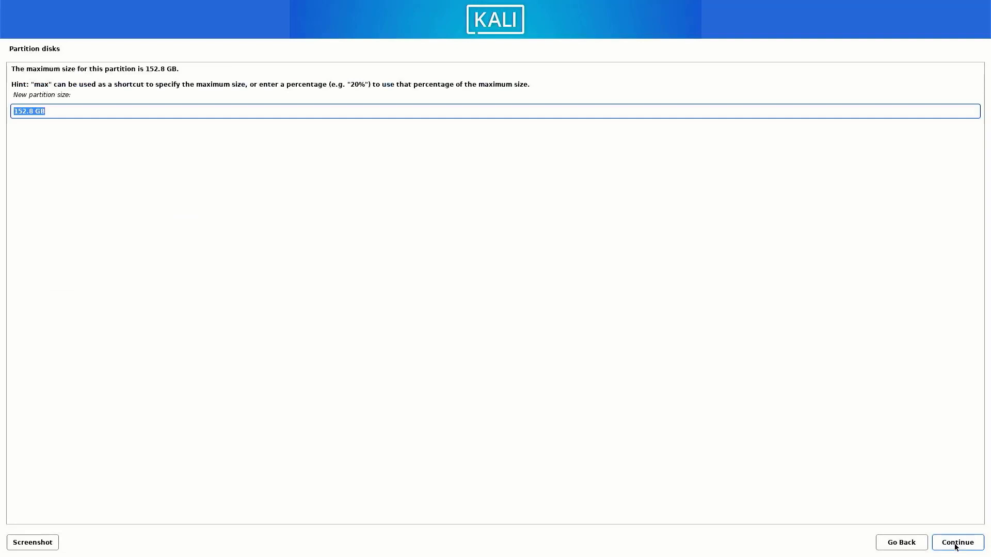
pyautogui.click(956, 546)
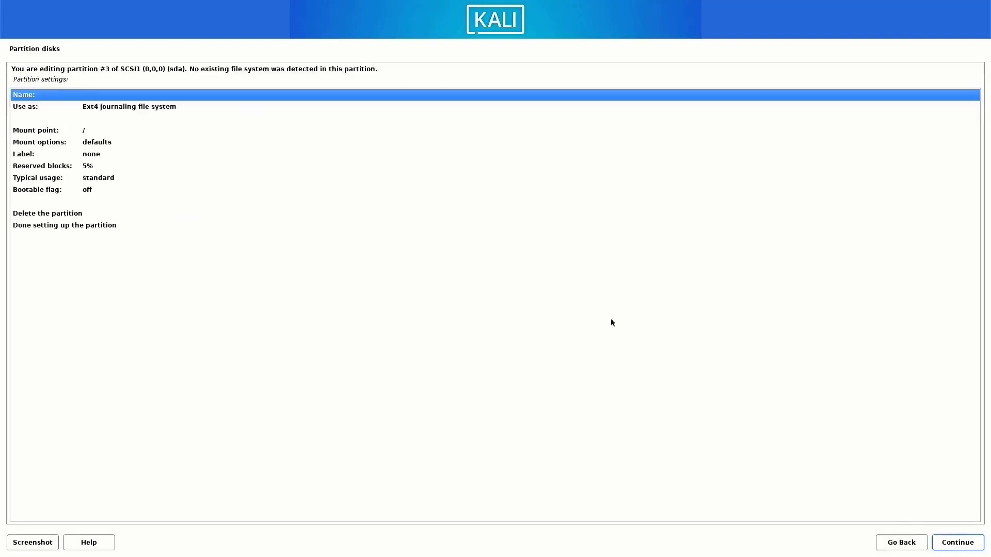
pyautogui.click(61, 228)
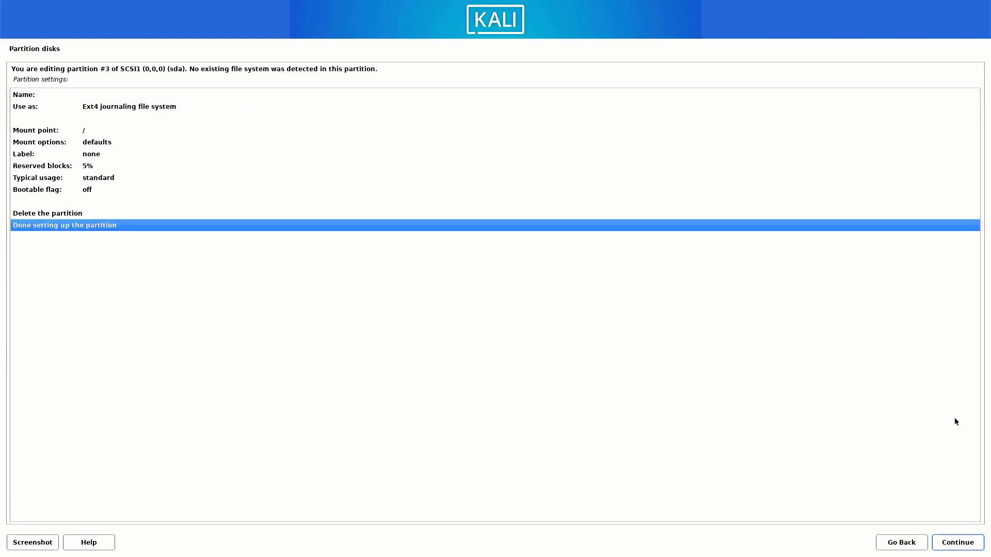
pyautogui.click(954, 550)
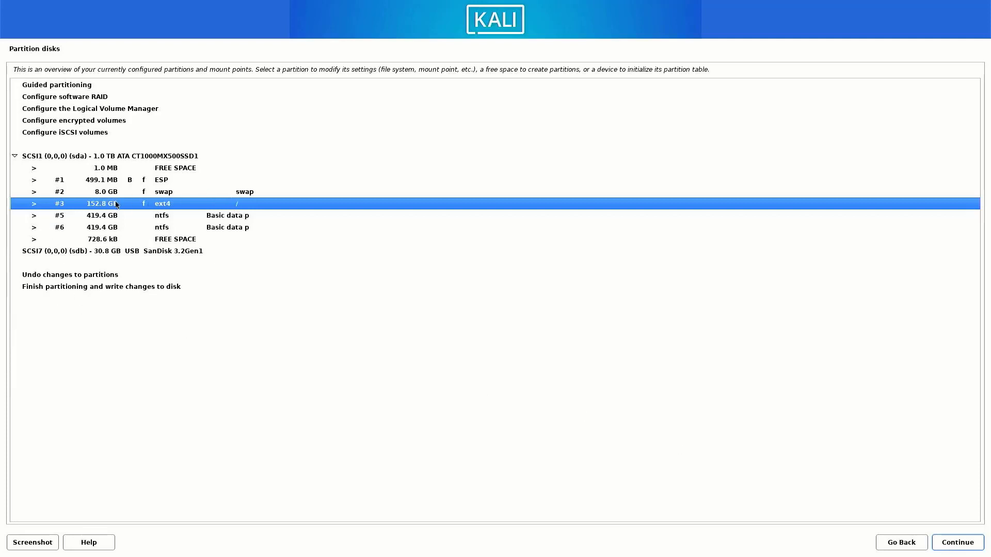
pyautogui.click(45, 288)
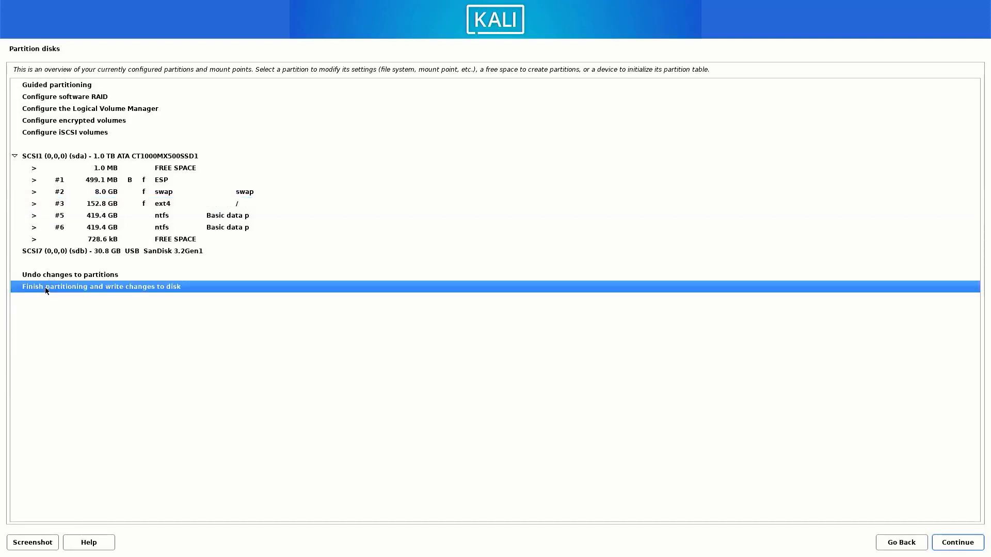
# - Confirm writing the EFI, swap and ext4 partitions to disk and let installation finish
pyautogui.click(947, 546)
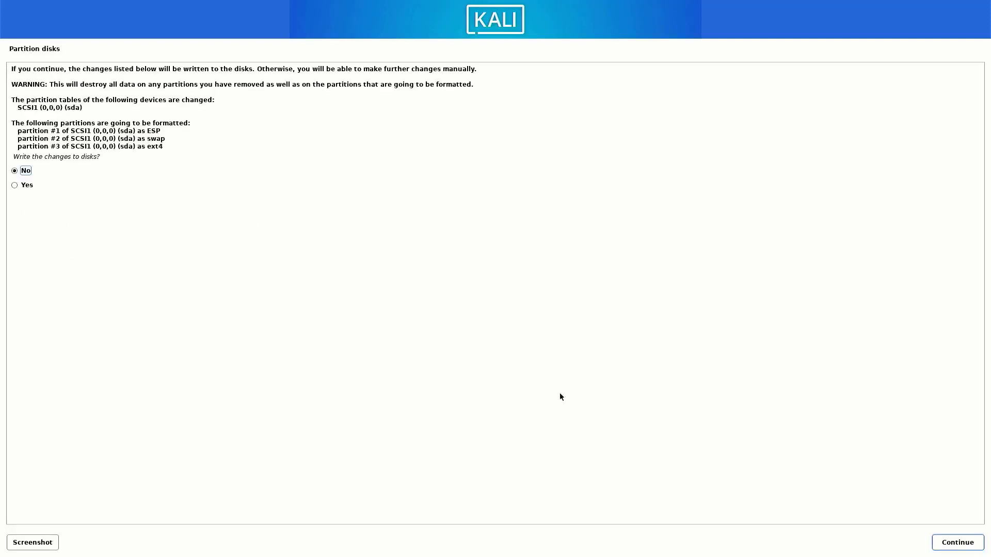
pyautogui.click(15, 185)
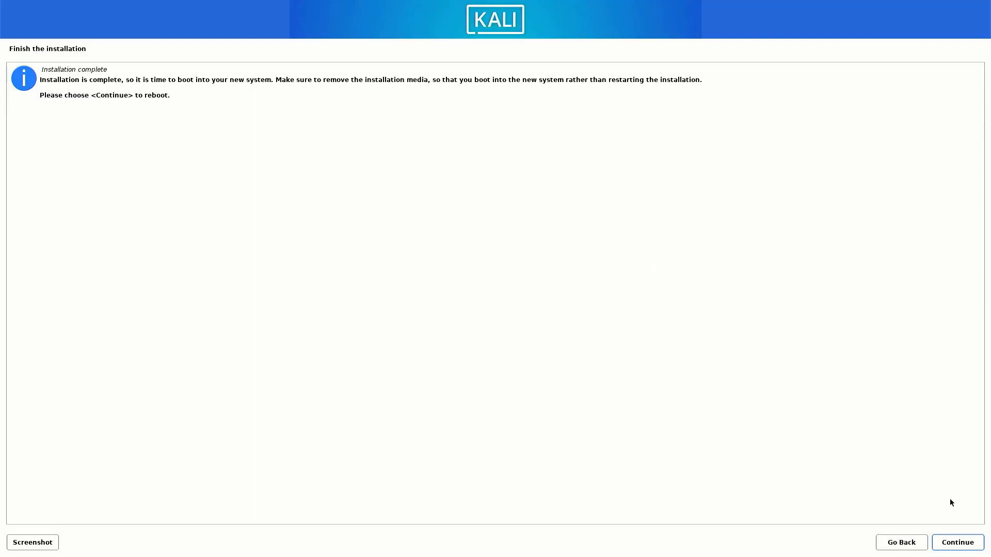
# - Continue past Installation complete to finish and reboot into the new Kali system
pyautogui.click(952, 544)
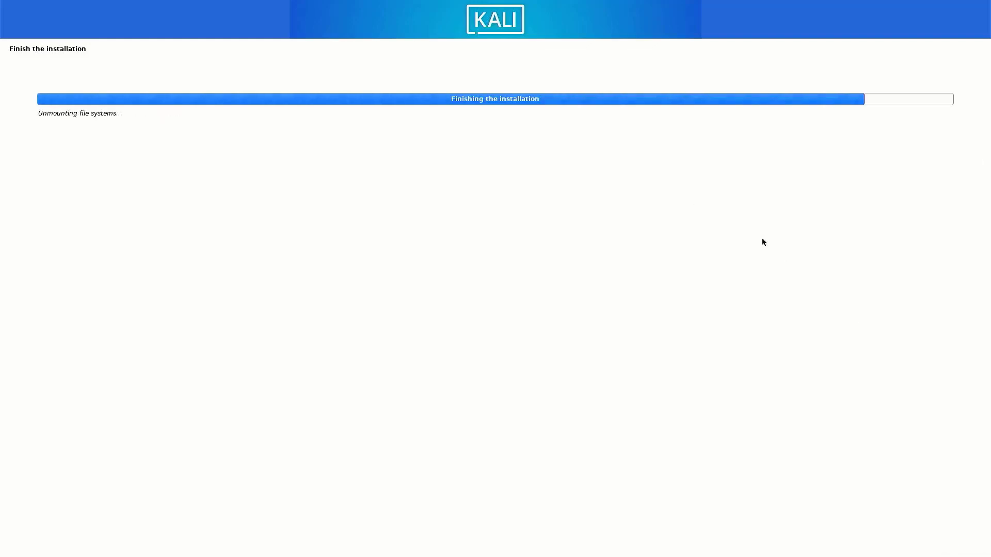